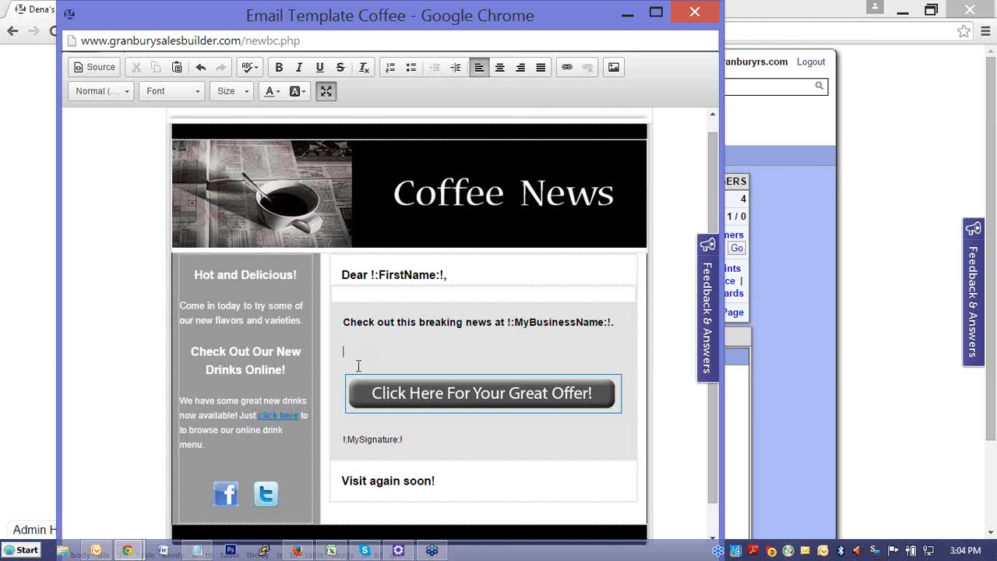
- Add the line "We are having a sale on all pre-packaged coffee!" below the breaking news heading, followed by a new line
{"action": "type", "text": "We are having a sale on all "}
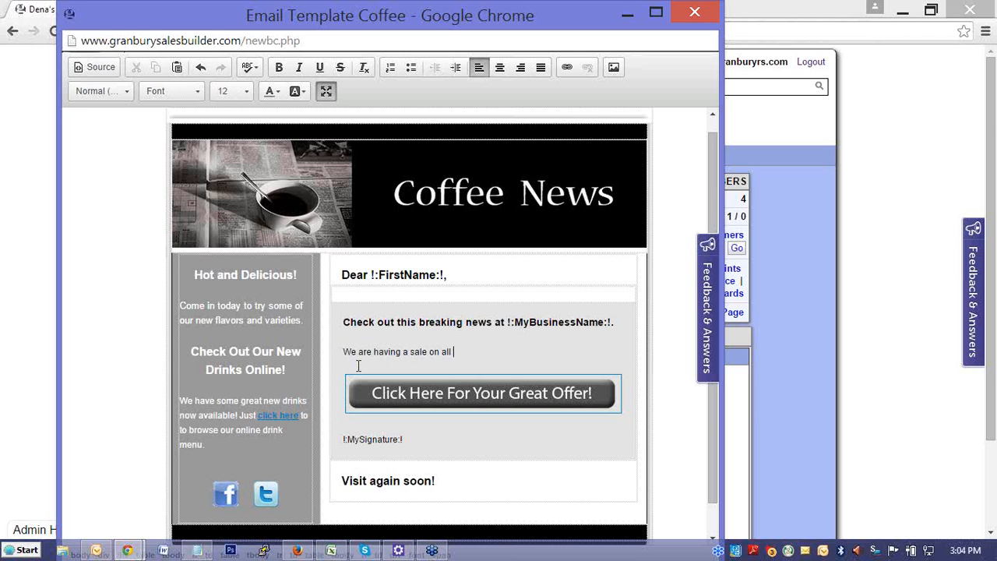
{"action": "type", "text": "pre-packaged coffee!"}
{"action": "key", "text": "Return"}
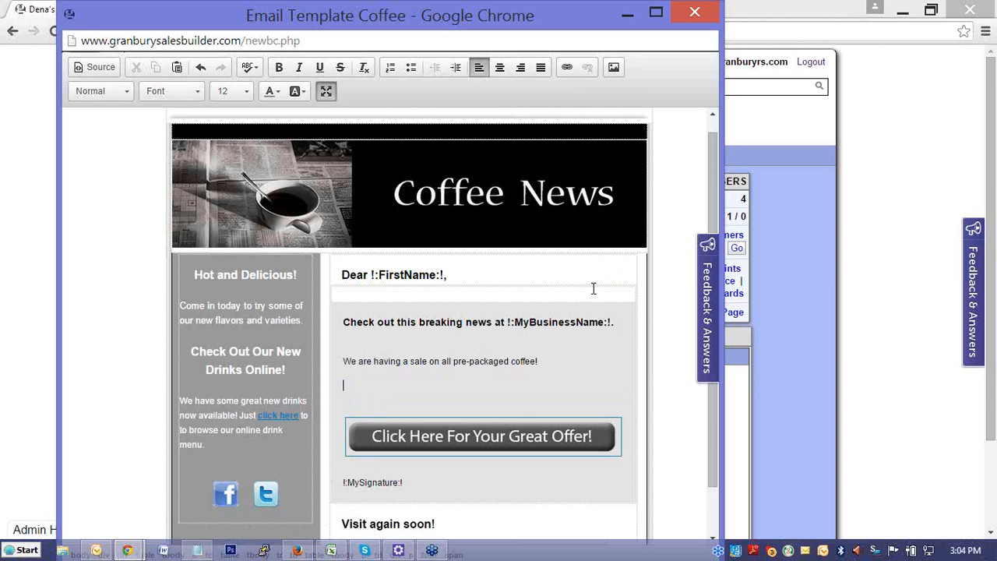
- Look at the image insertion settings and the server's file upload options, and leave without inserting an image
{"action": "left_click", "coordinate": [614, 67]}
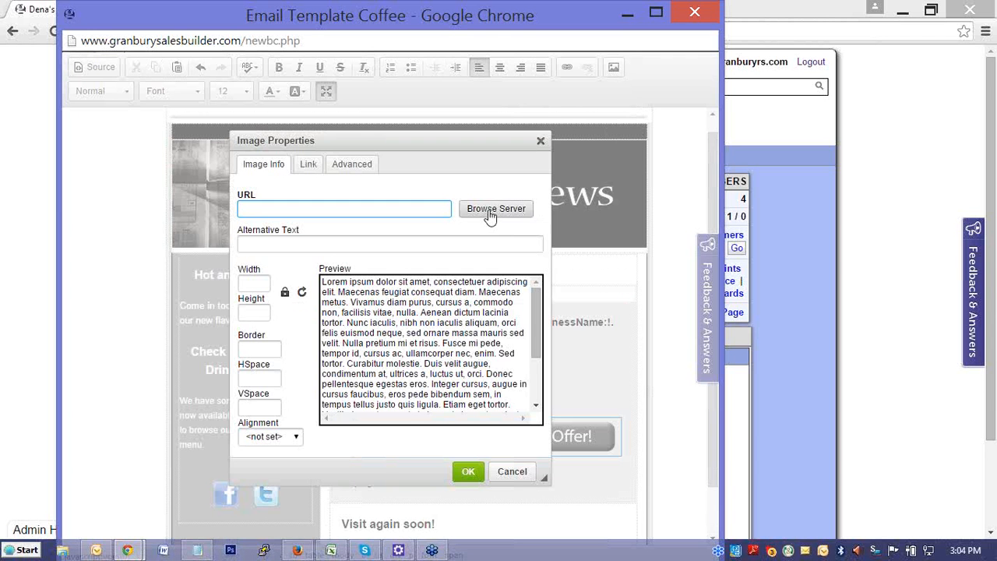
{"action": "left_click", "coordinate": [493, 215]}
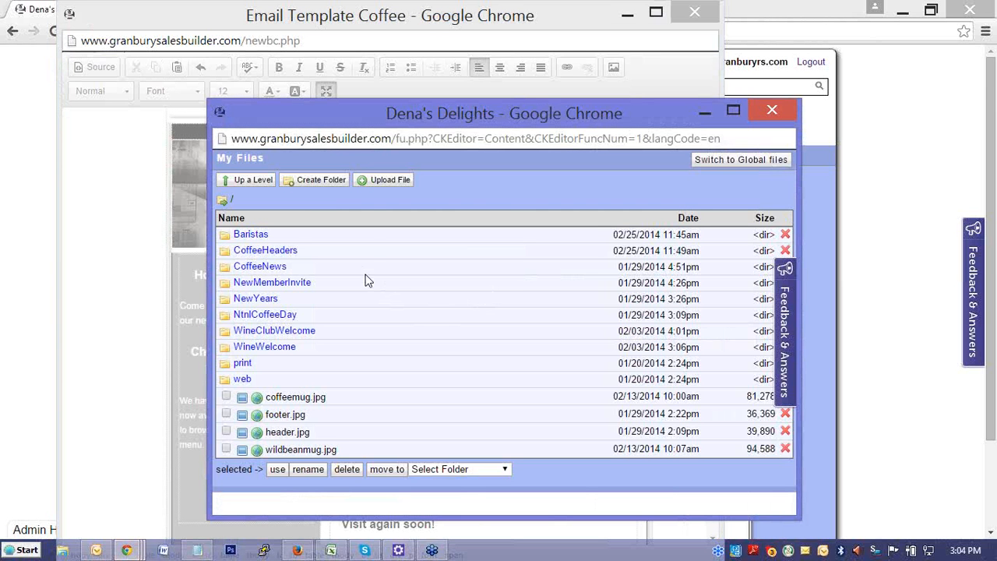
{"action": "left_click", "coordinate": [382, 182]}
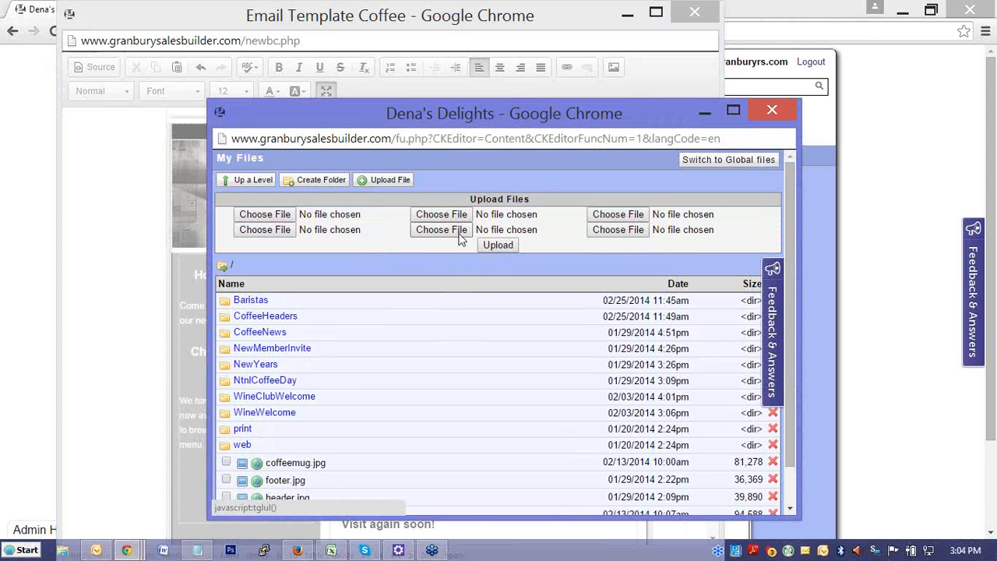
{"action": "left_click", "coordinate": [765, 113]}
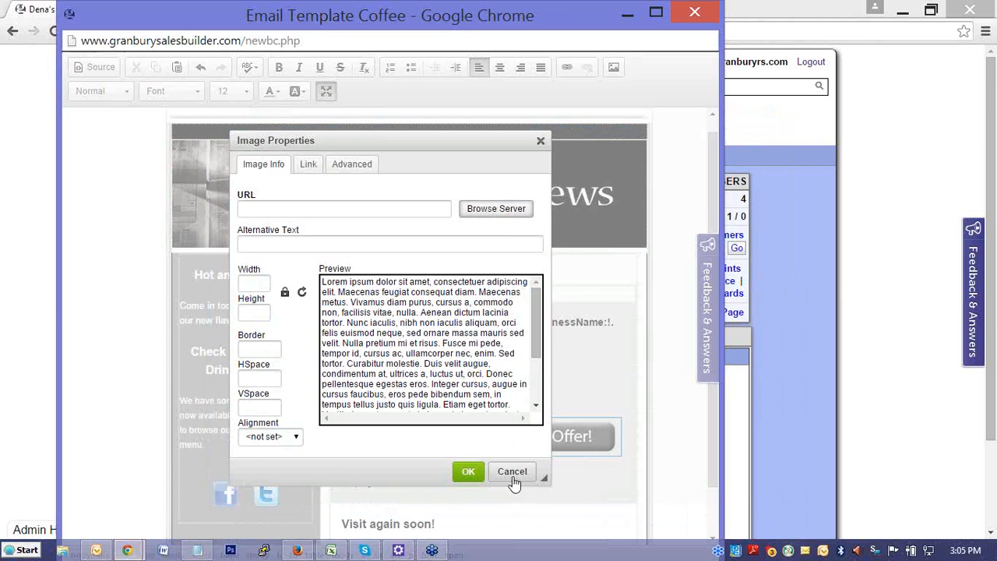
{"action": "left_click", "coordinate": [513, 473]}
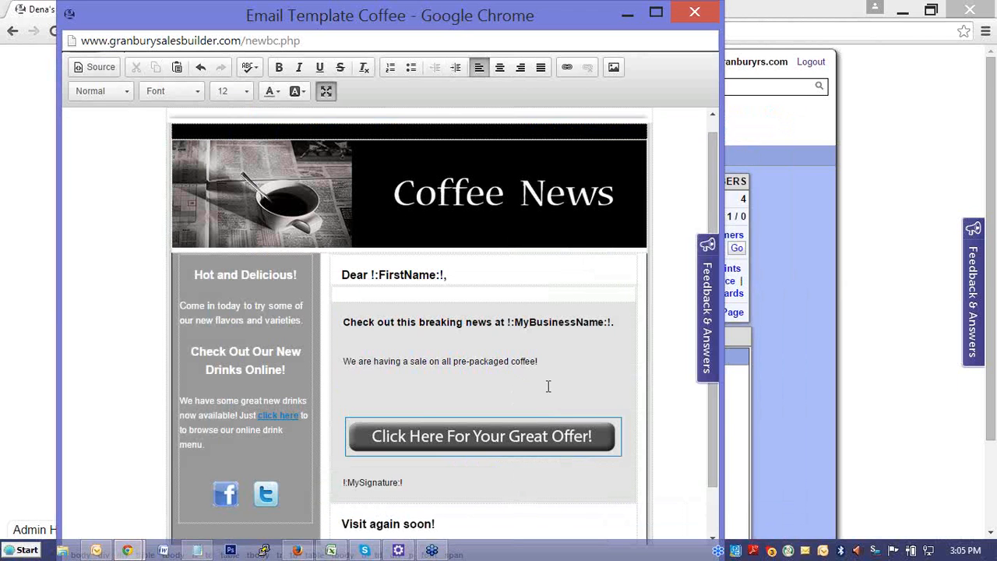
- Remove the blank line between the coffee sale sentence and the "Click Here For Your Great Offer!" button
{"action": "scroll", "coordinate": [532, 368], "scroll_direction": "down", "scroll_amount": 1}
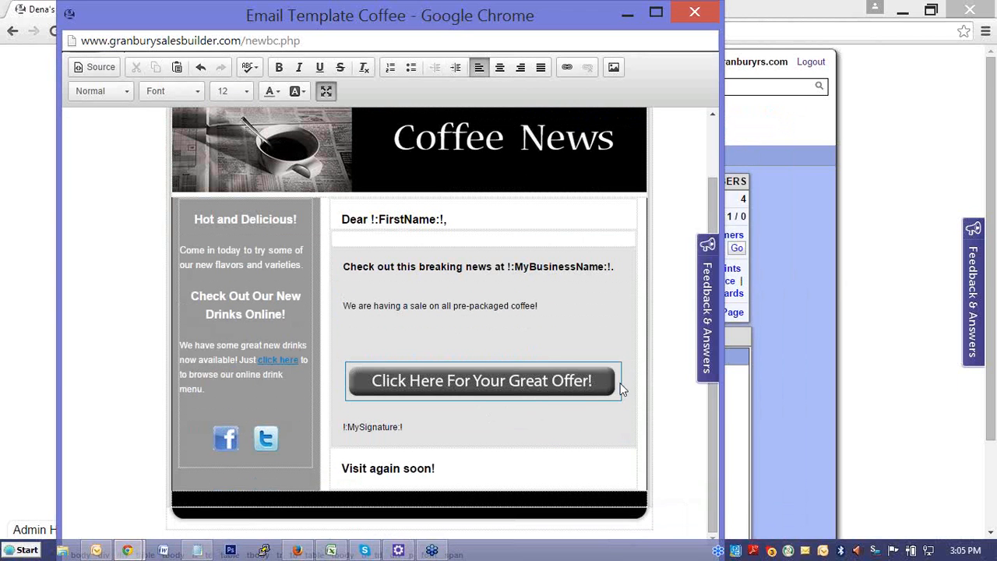
{"action": "left_click", "coordinate": [529, 382]}
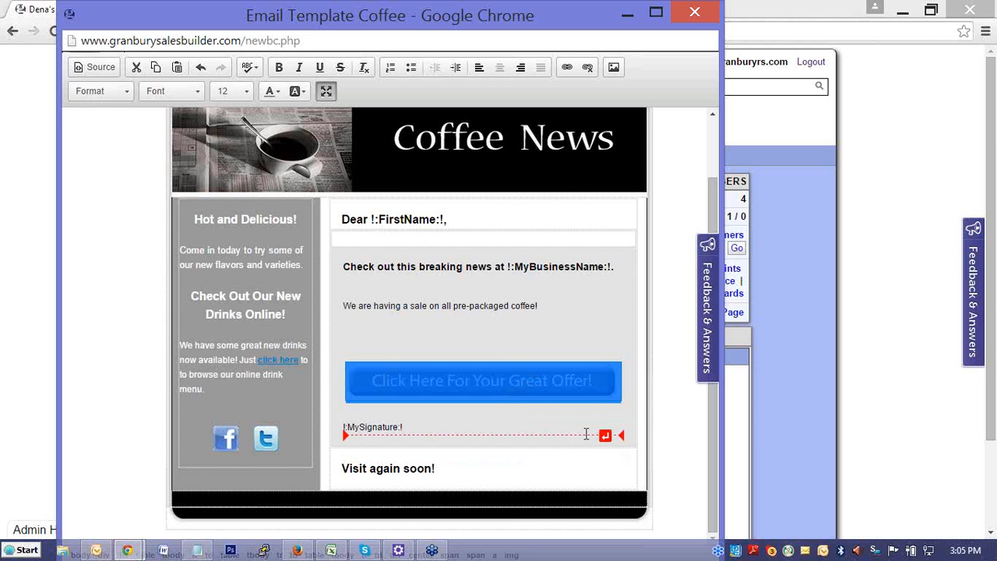
{"action": "left_click", "coordinate": [365, 413]}
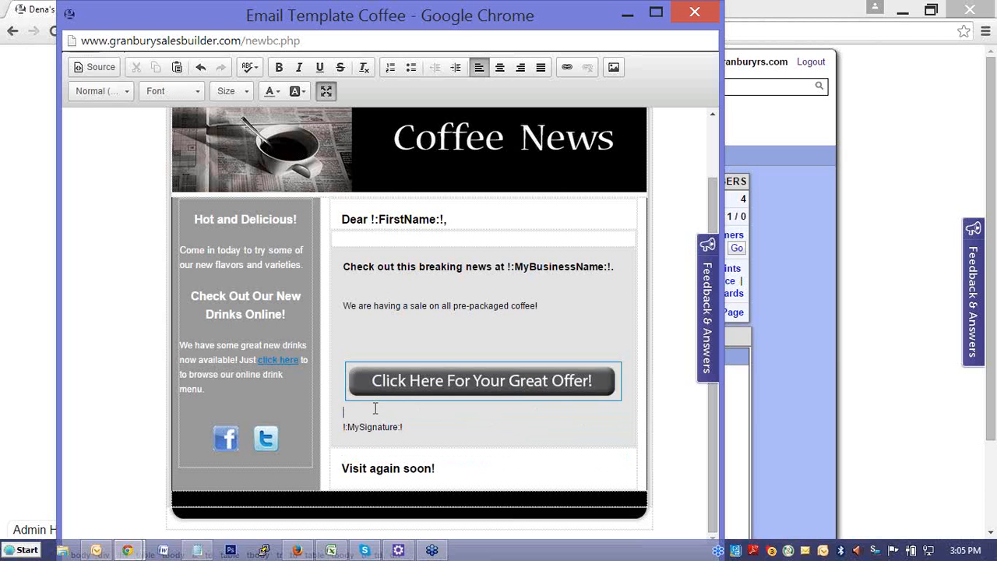
{"action": "left_click", "coordinate": [545, 394]}
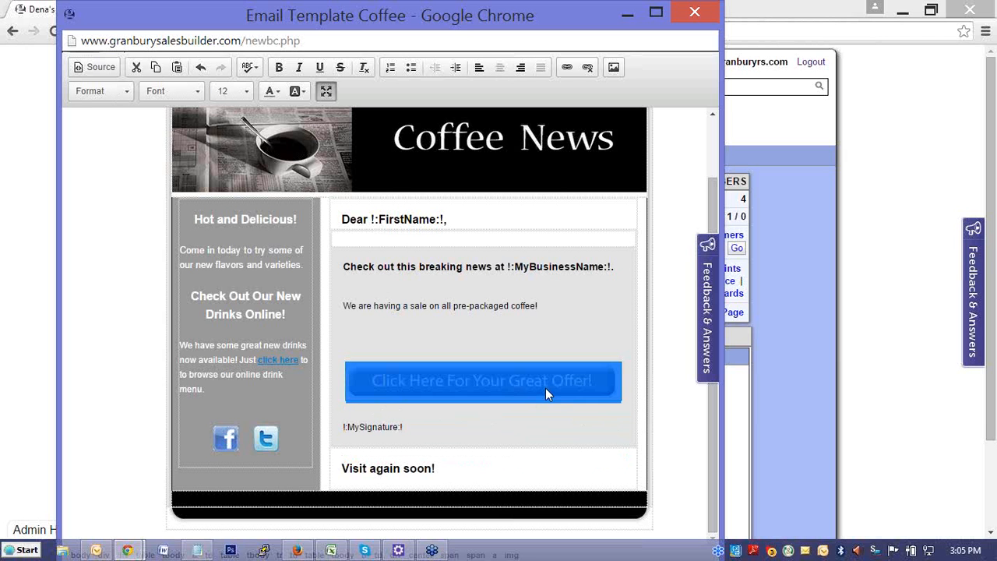
{"action": "left_click", "coordinate": [546, 341]}
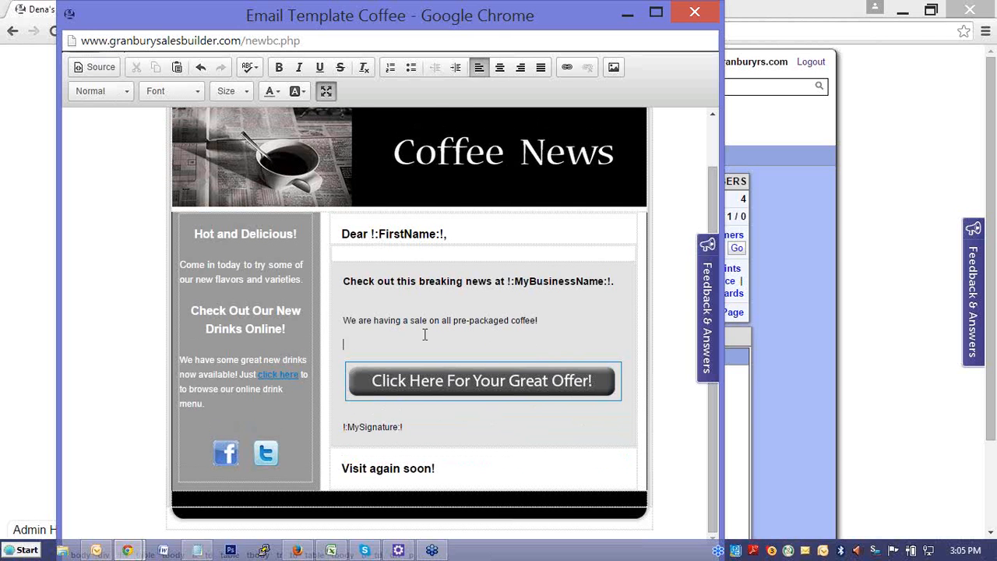
{"action": "key", "text": "BackSpace"}
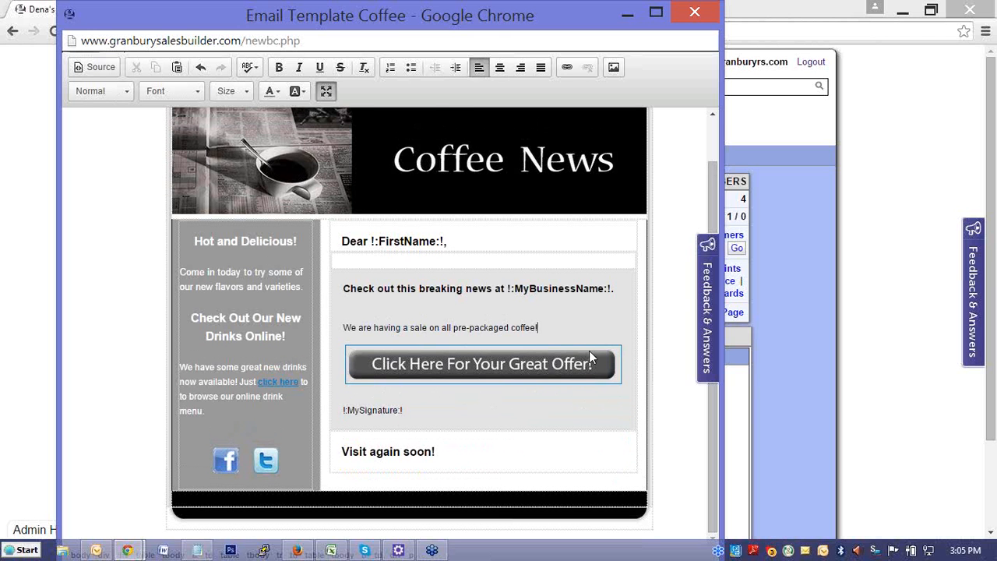
{"action": "scroll", "coordinate": [640, 432], "scroll_direction": "up", "scroll_amount": 1}
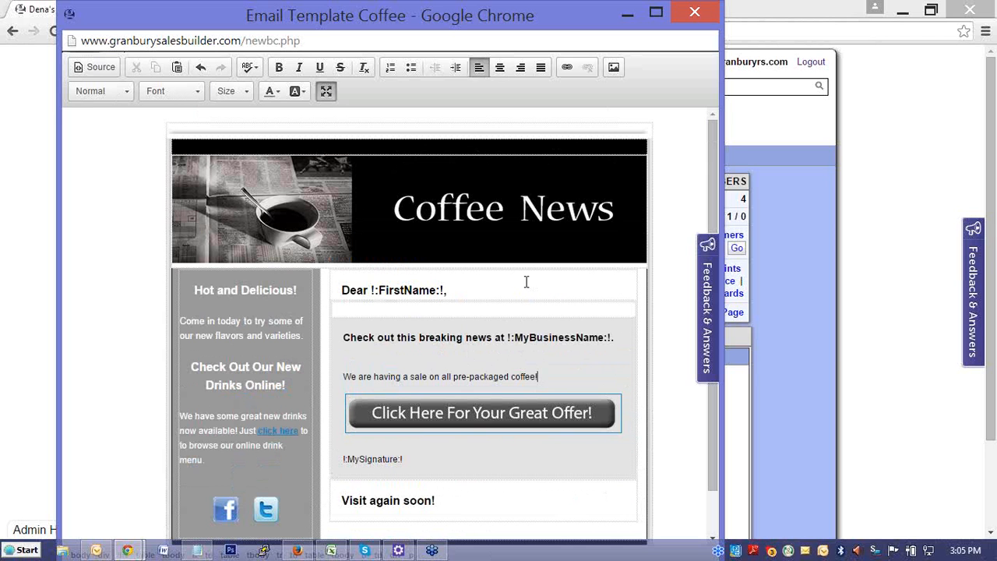
- Check the link settings for the Facebook icon and close them without entering a URL
{"action": "left_click", "coordinate": [465, 413]}
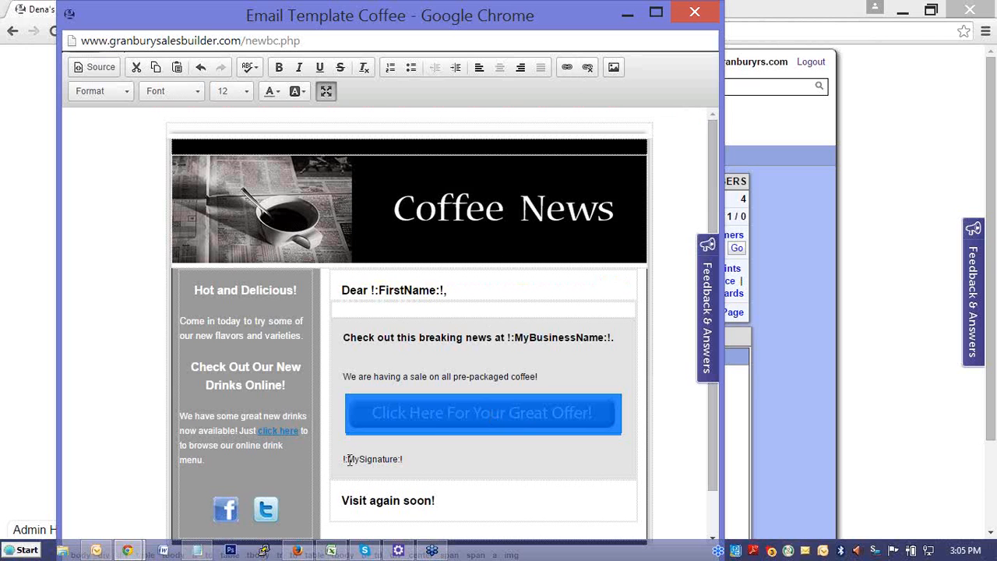
{"action": "left_click", "coordinate": [226, 519]}
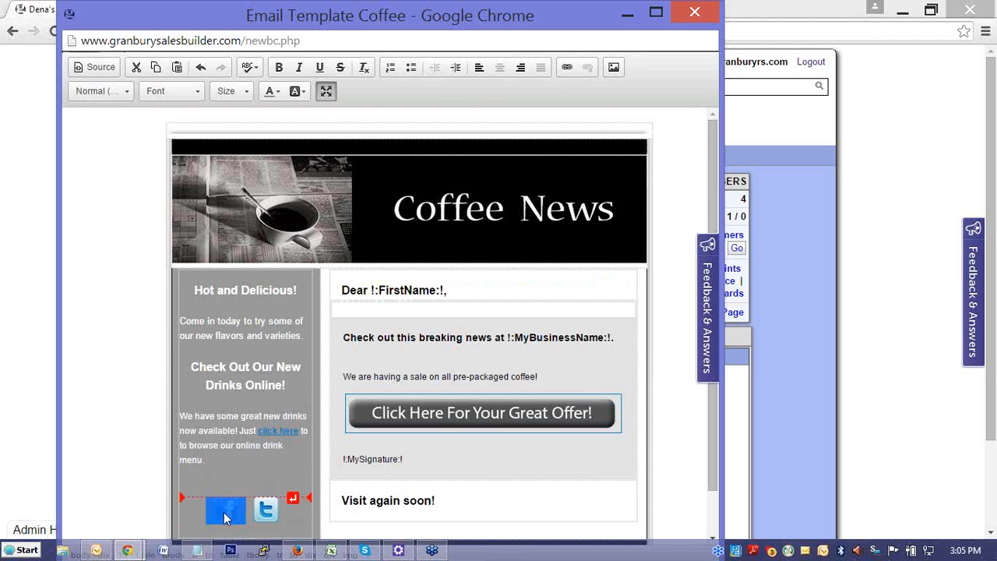
{"action": "left_click", "coordinate": [568, 68]}
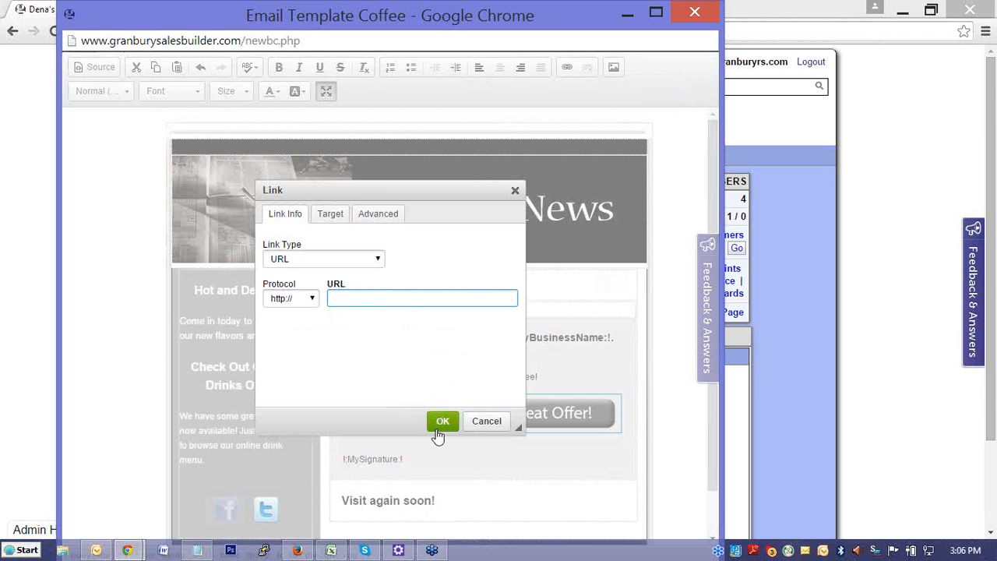
{"action": "left_click", "coordinate": [478, 424]}
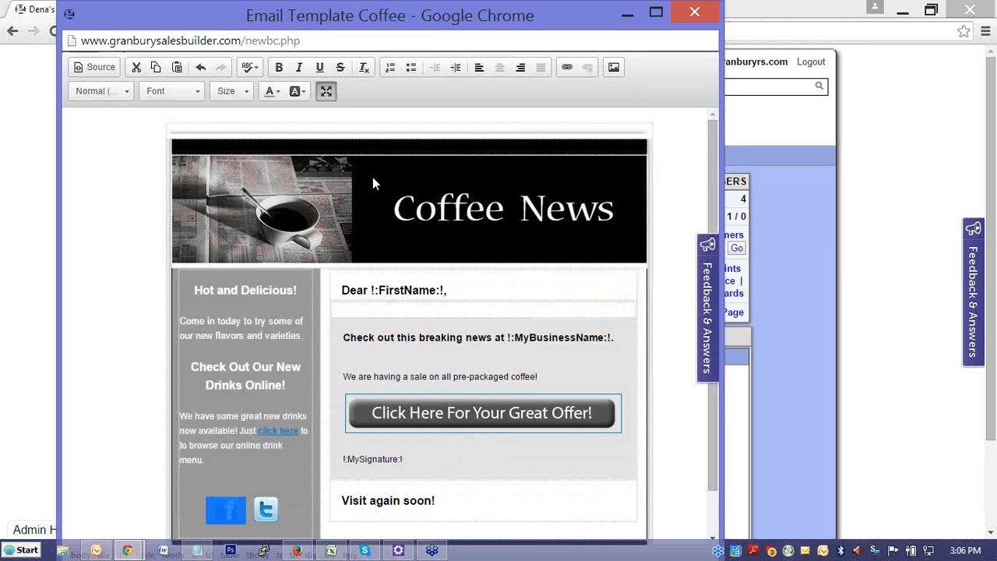
- Look at the email template's HTML source, return to the visual view and review the finished layout
{"action": "scroll", "coordinate": [372, 183], "scroll_direction": "down", "scroll_amount": 1}
{"action": "scroll", "coordinate": [374, 183], "scroll_direction": "up", "scroll_amount": 1}
{"action": "left_click", "coordinate": [97, 69]}
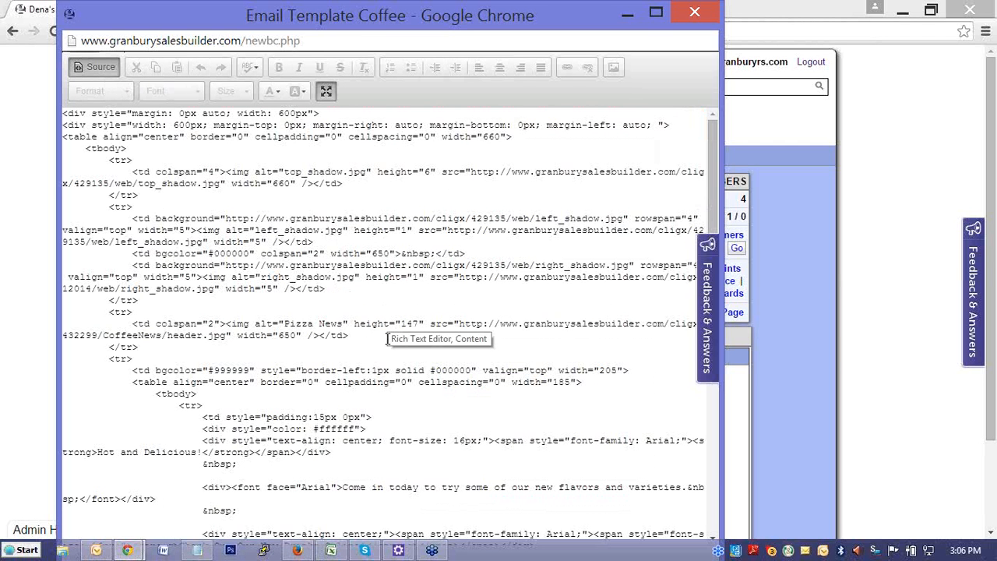
{"action": "left_click", "coordinate": [100, 69]}
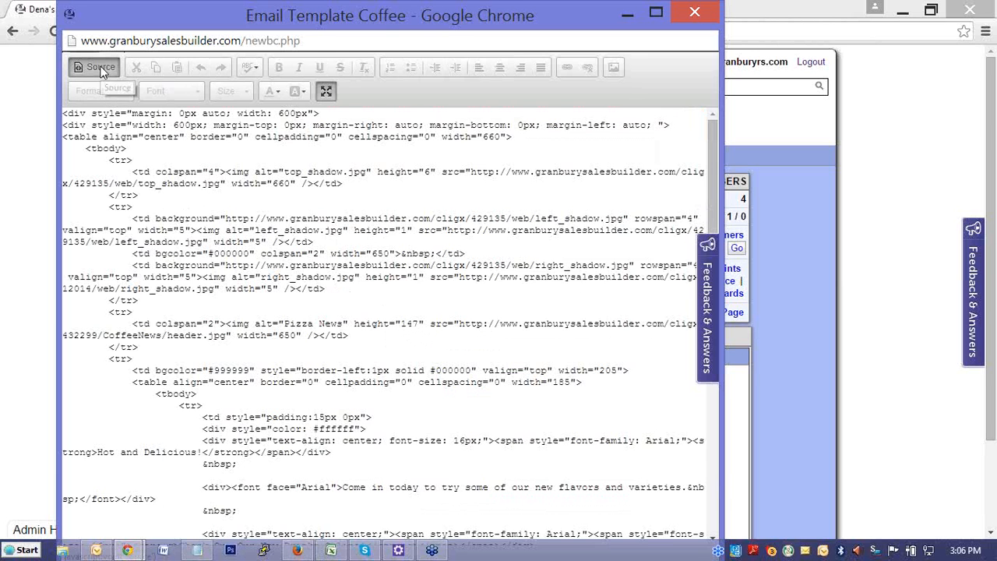
{"action": "scroll", "coordinate": [518, 333], "scroll_direction": "down", "scroll_amount": 1}
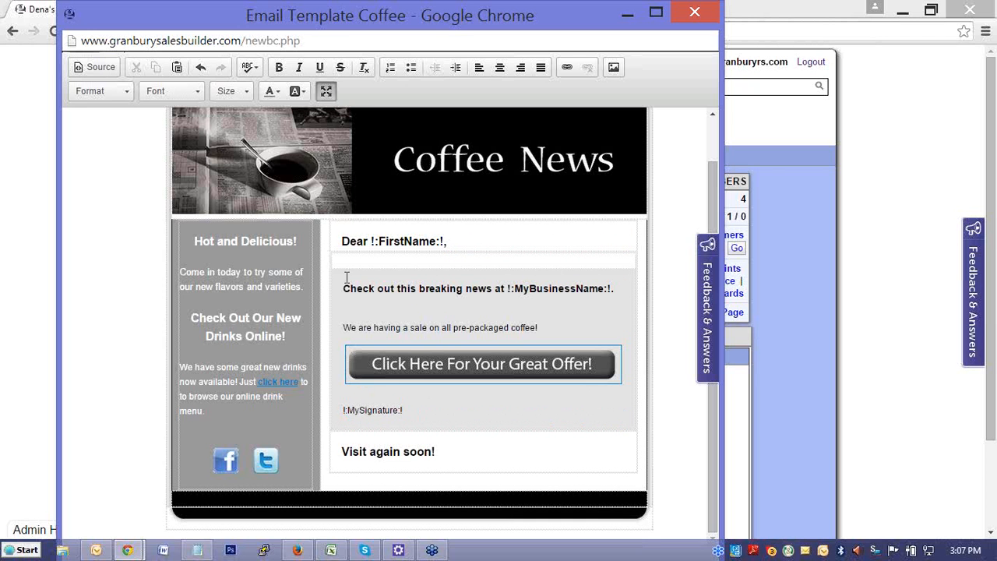
{"action": "scroll", "coordinate": [339, 250], "scroll_direction": "up", "scroll_amount": 1}
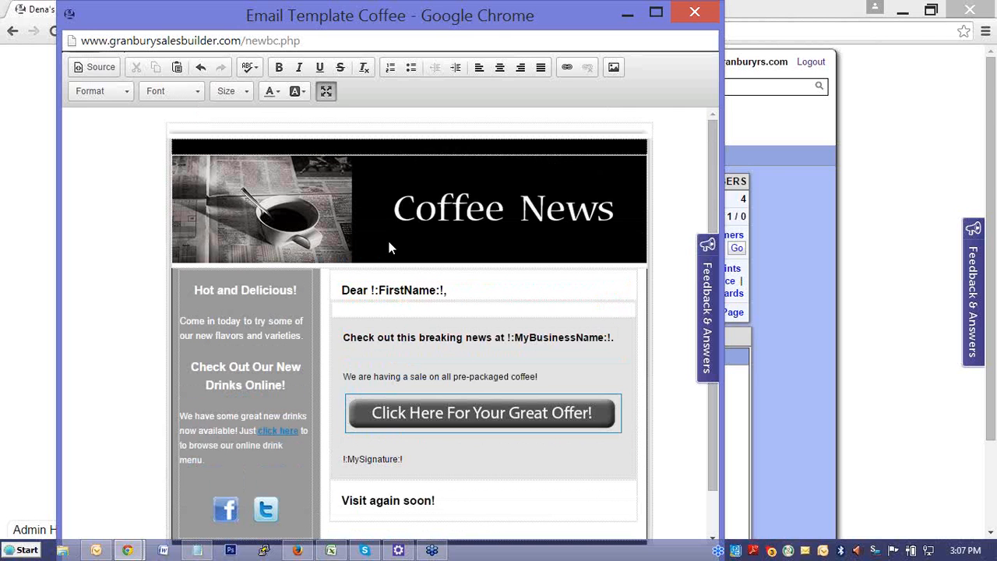
- Leave the full-screen editor and continue to the Attach Offers stage
{"action": "left_click", "coordinate": [327, 91]}
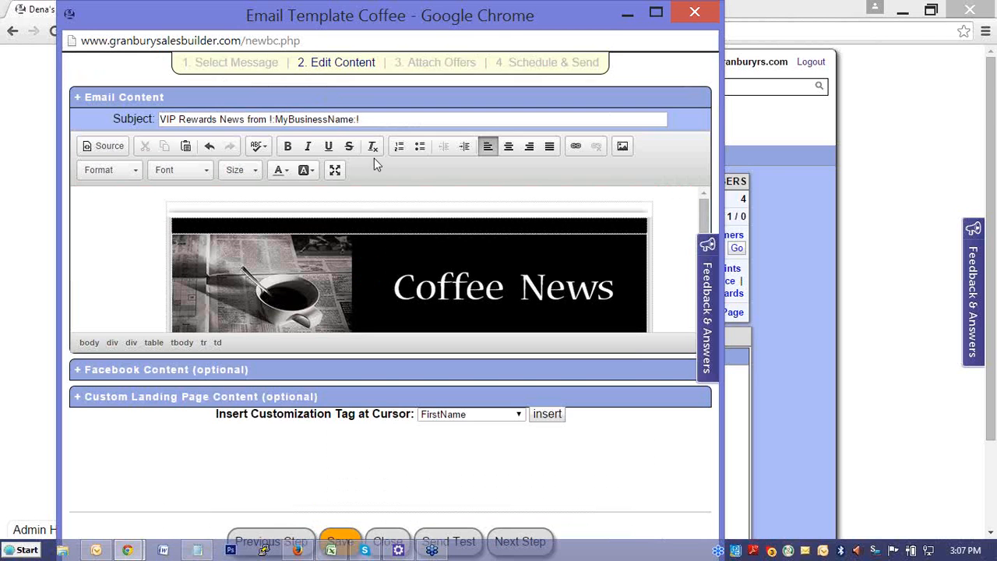
{"action": "scroll", "coordinate": [500, 234], "scroll_direction": "down", "scroll_amount": 1}
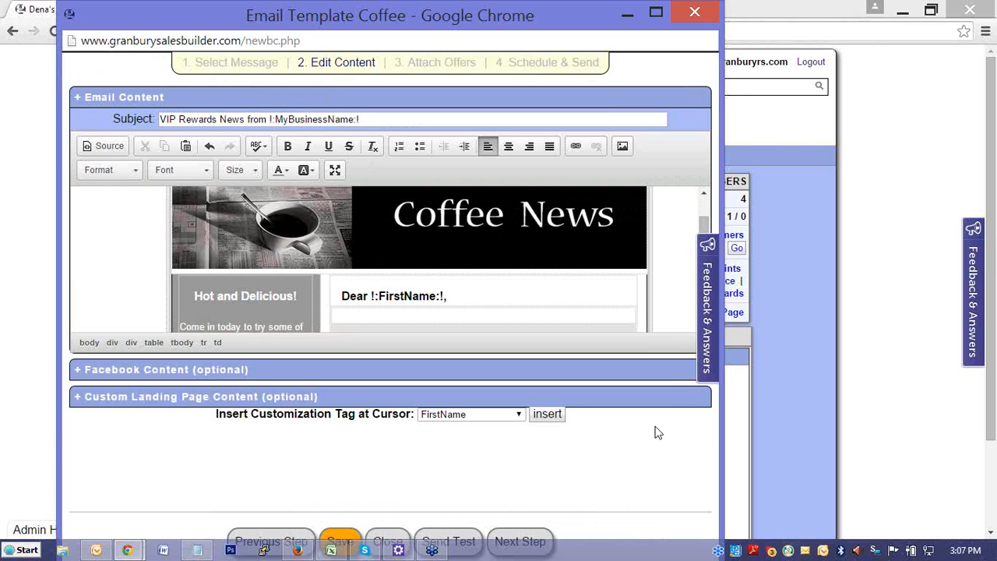
{"action": "left_click", "coordinate": [520, 541]}
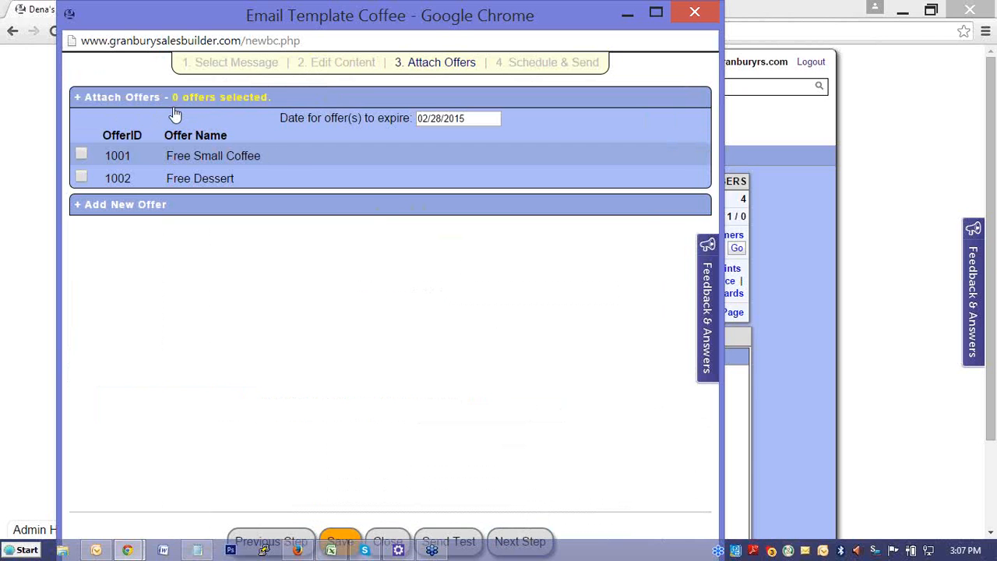
- Attach the Free Small Coffee offer, view the new offer form, and continue to the Schedule & Send stage
{"action": "left_click", "coordinate": [82, 154]}
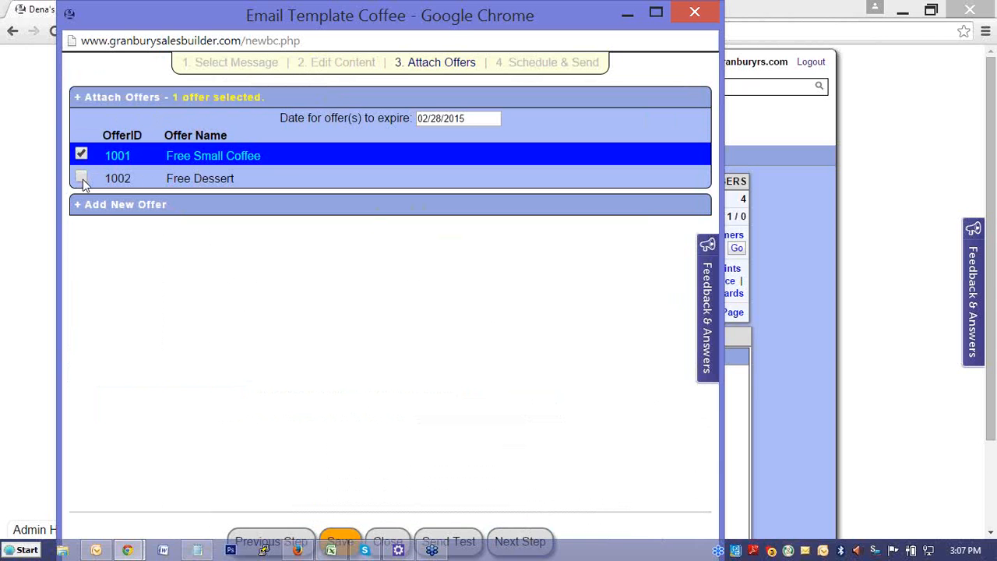
{"action": "left_click", "coordinate": [114, 209]}
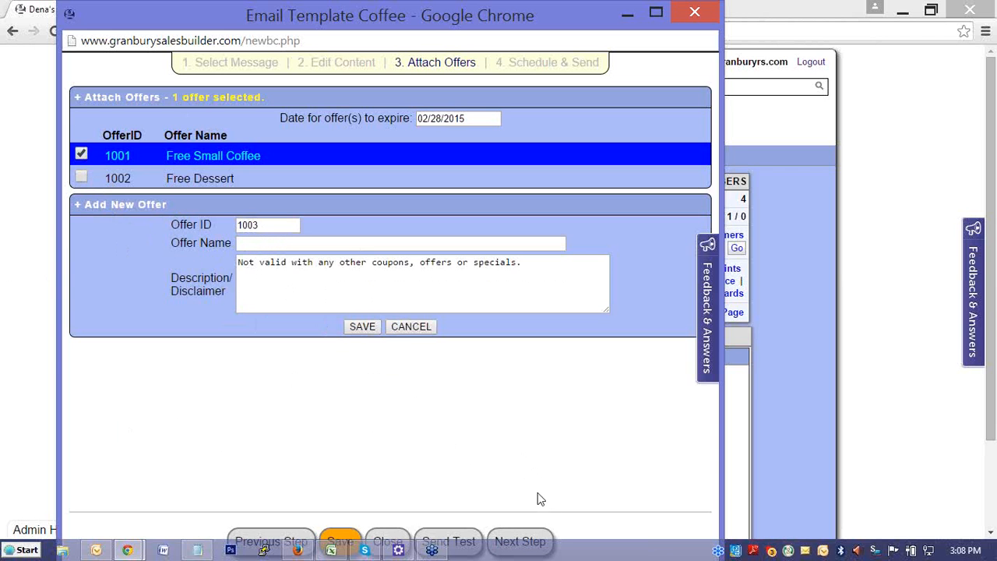
{"action": "left_click", "coordinate": [521, 540]}
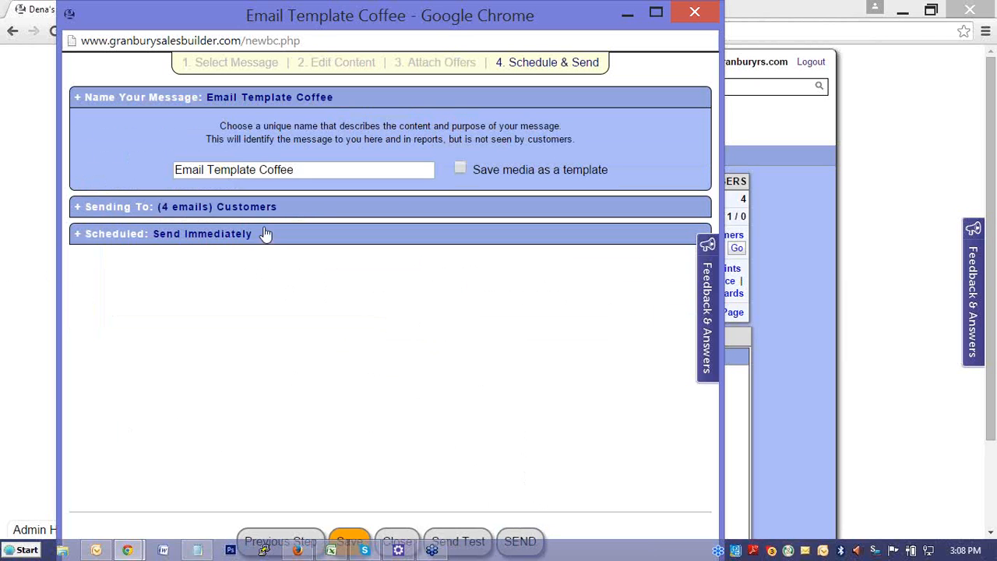
- Expand the recipient settings and review the available customer filters without picking one
{"action": "left_click", "coordinate": [279, 209]}
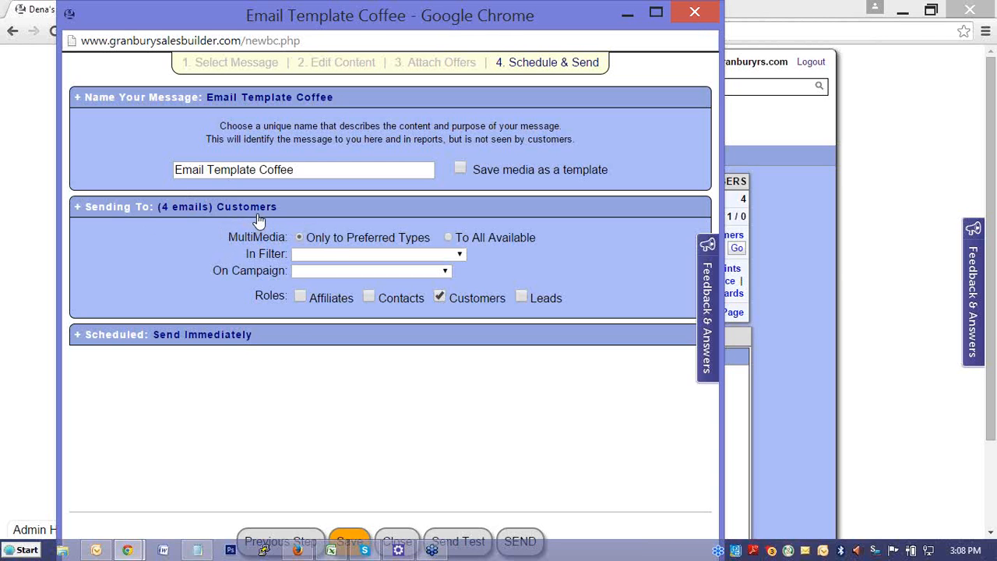
{"action": "left_click", "coordinate": [345, 255]}
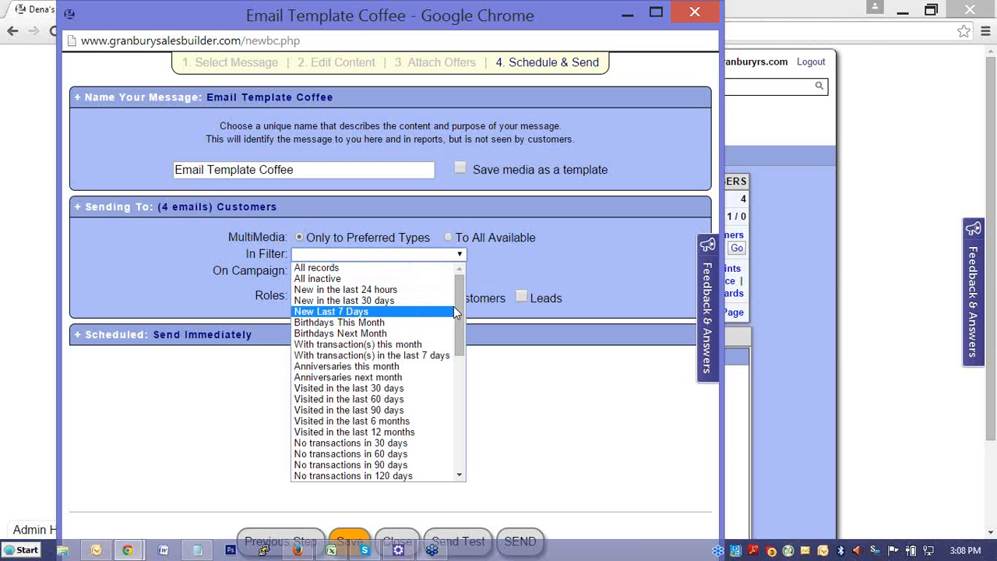
{"action": "scroll", "coordinate": [459, 315], "scroll_direction": "down", "scroll_amount": 3}
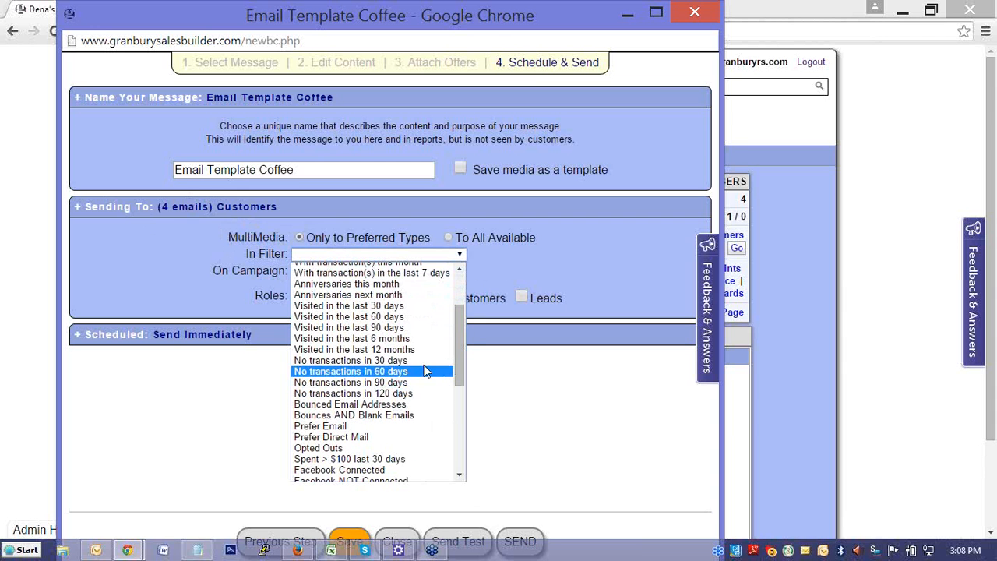
{"action": "left_click_drag", "start_coordinate": [459, 343], "coordinate": [465, 382]}
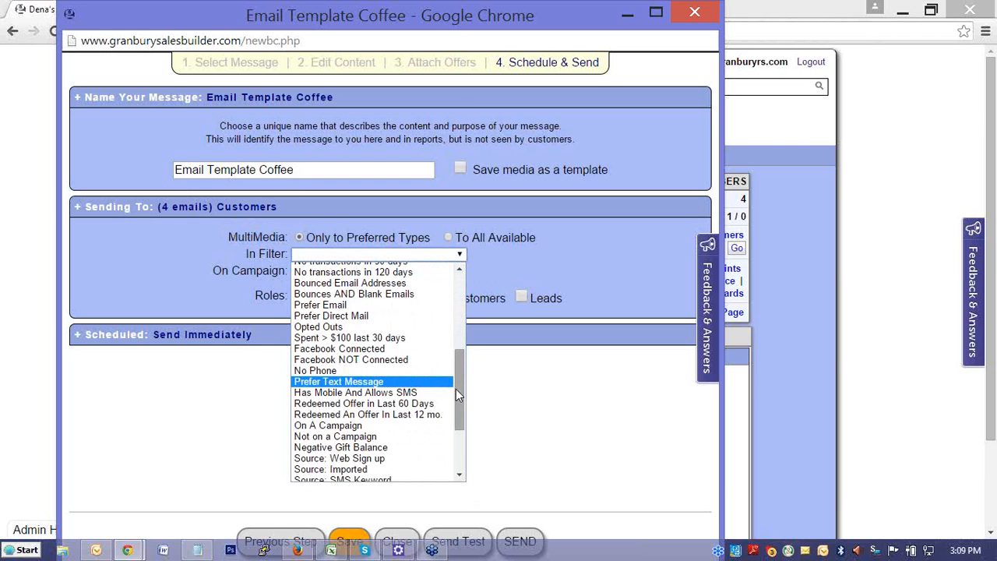
{"action": "left_click_drag", "start_coordinate": [458, 388], "coordinate": [449, 296]}
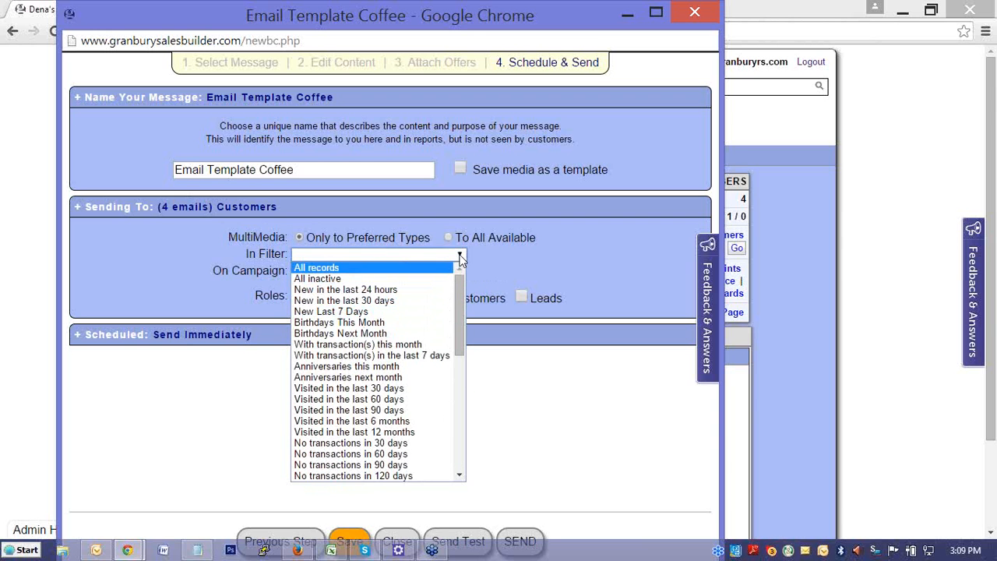
{"action": "left_click", "coordinate": [459, 257]}
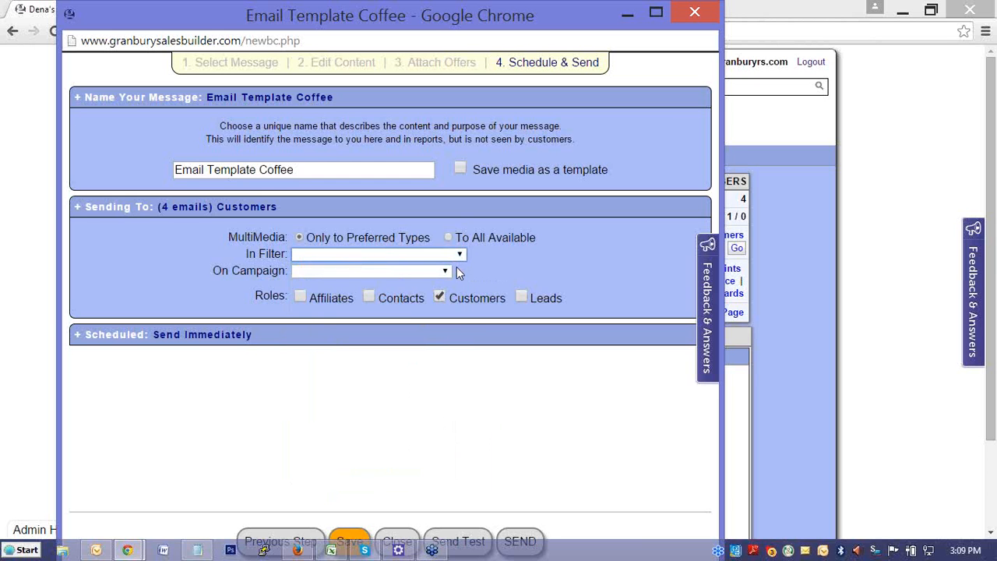
- Try to schedule the message for 01/06/2015 03:09 PM
{"action": "left_click", "coordinate": [345, 341]}
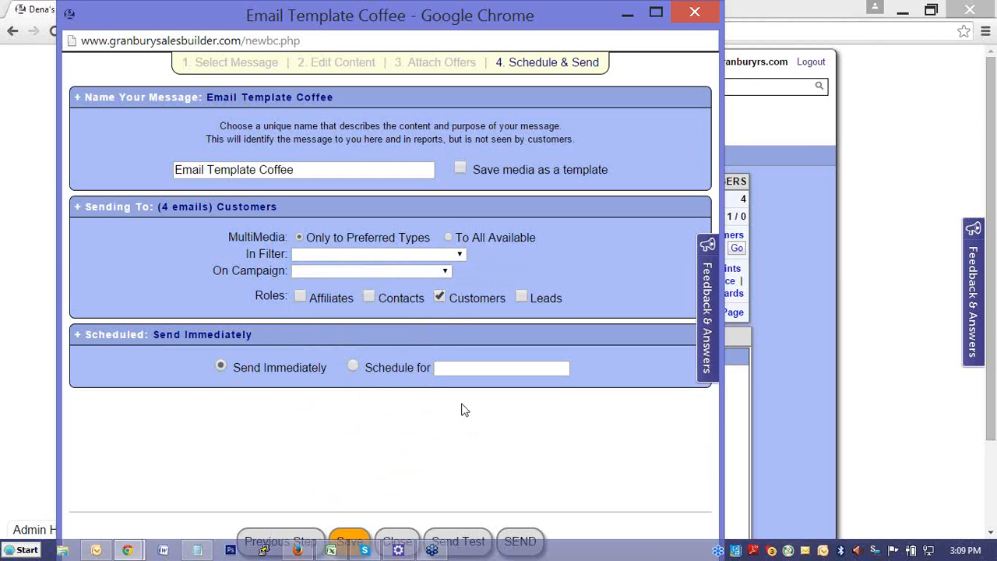
{"action": "left_click", "coordinate": [353, 367]}
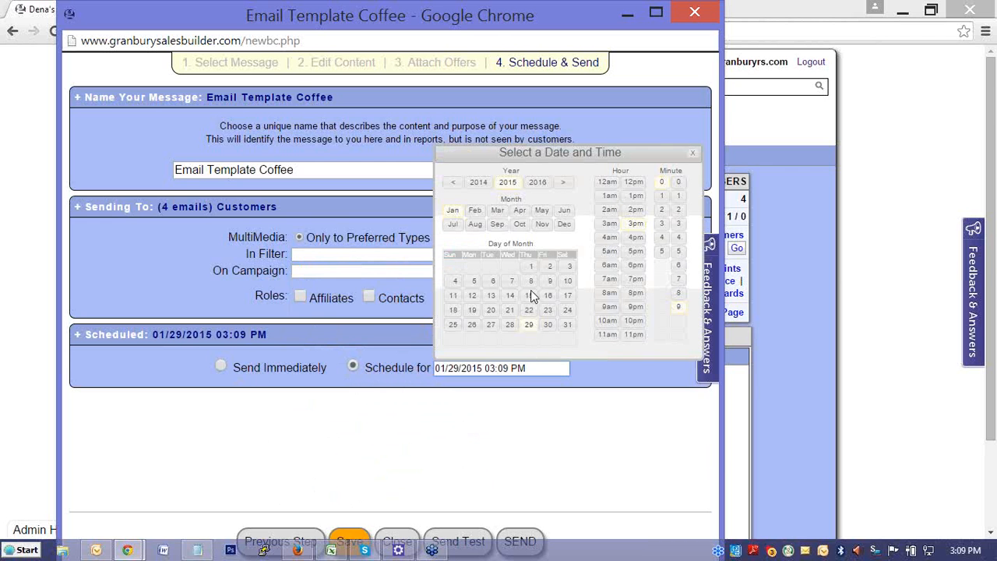
{"action": "left_click", "coordinate": [475, 282]}
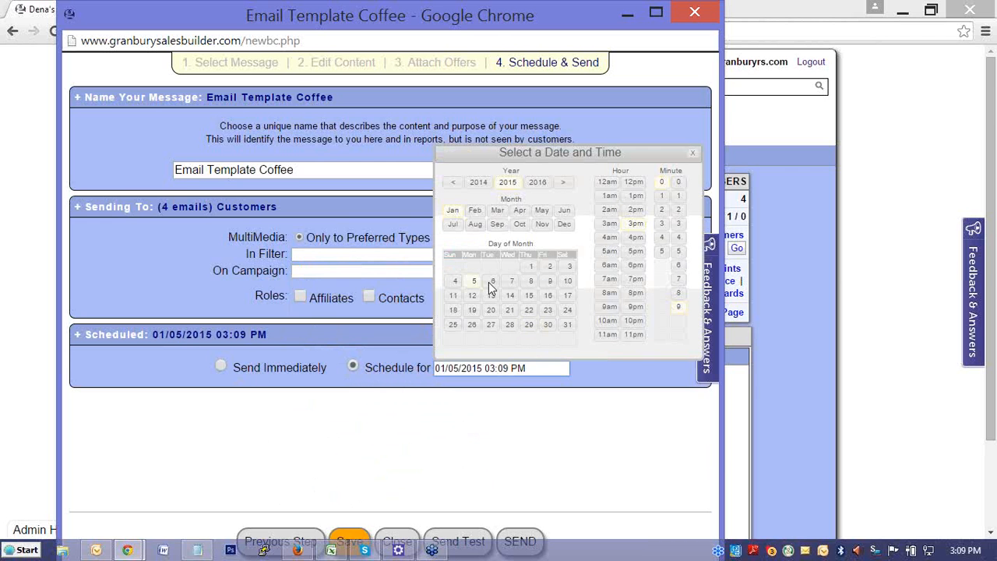
{"action": "left_click", "coordinate": [490, 282]}
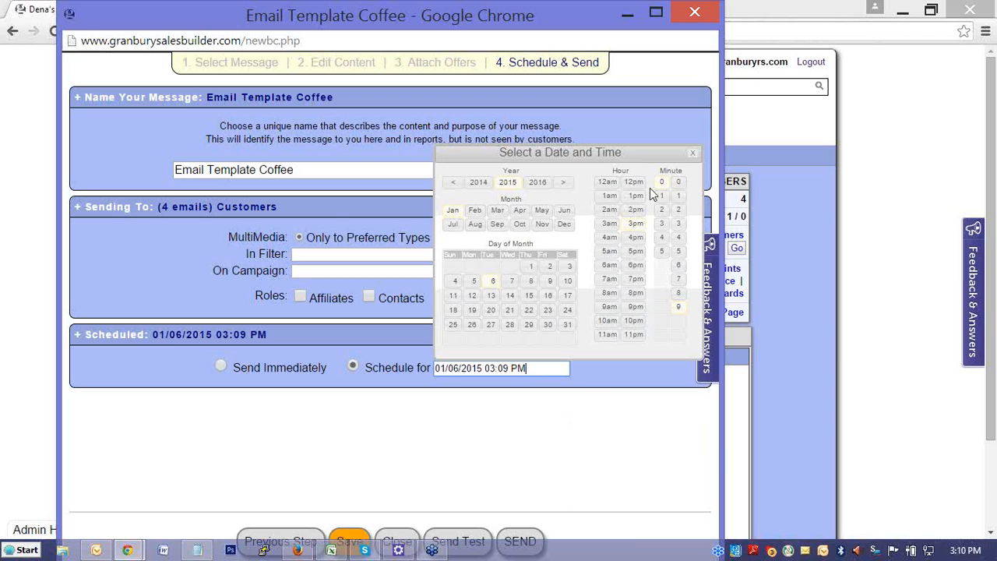
{"action": "left_click", "coordinate": [693, 154]}
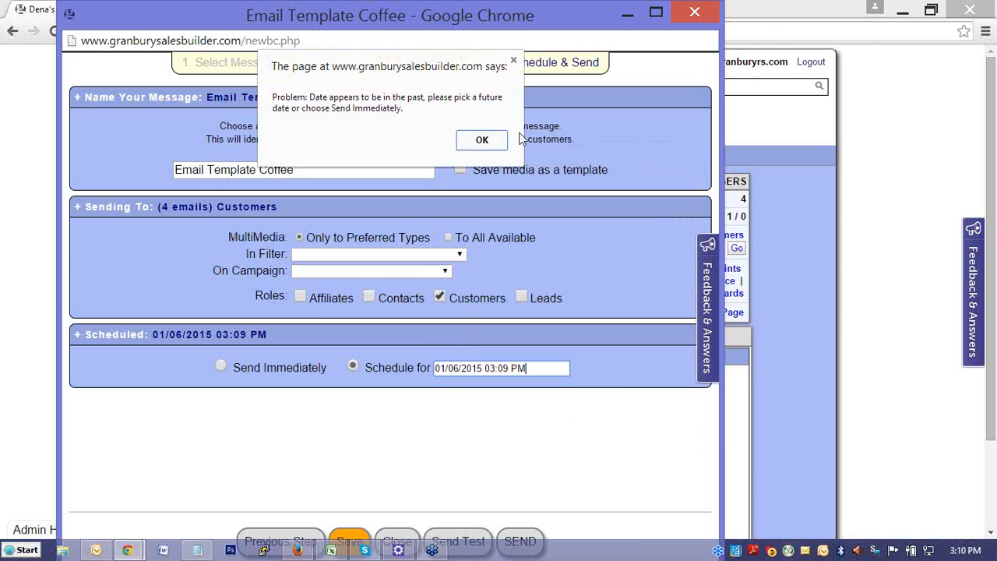
{"action": "left_click", "coordinate": [492, 145]}
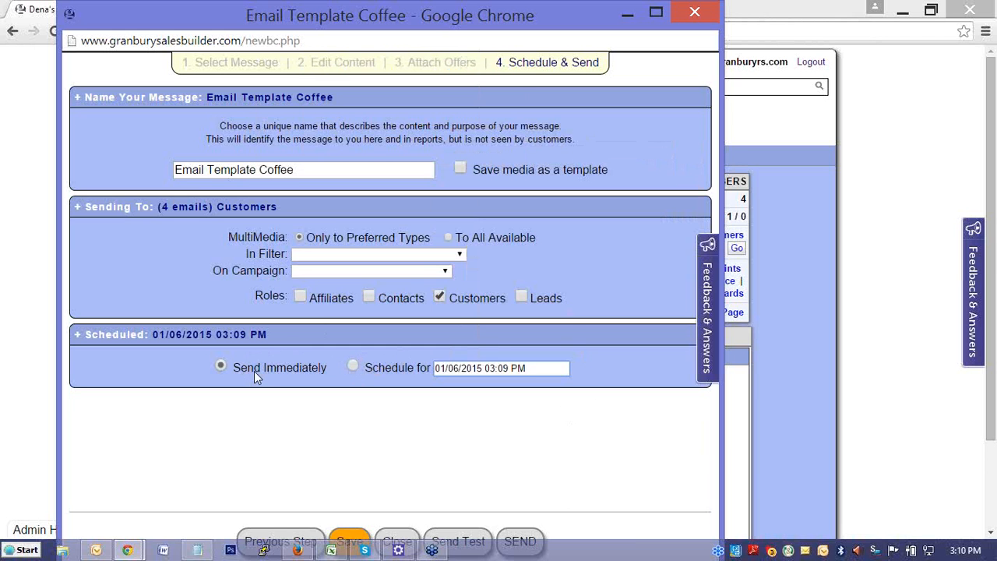
- Name the message Webinar Test, enable saving its media as a template, and save it
{"action": "left_click", "coordinate": [305, 169]}
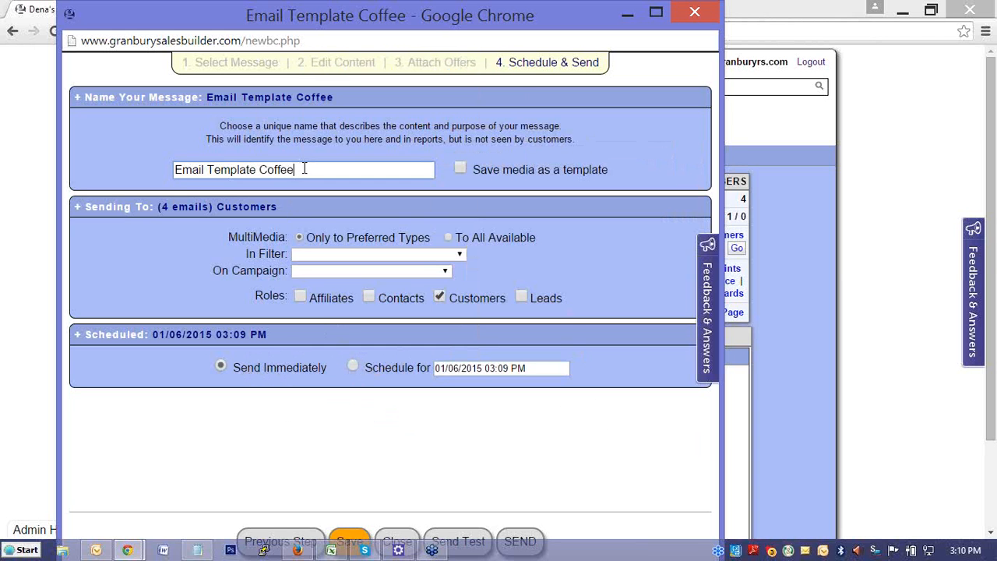
{"action": "left_click_drag", "start_coordinate": [305, 169], "coordinate": [163, 166]}
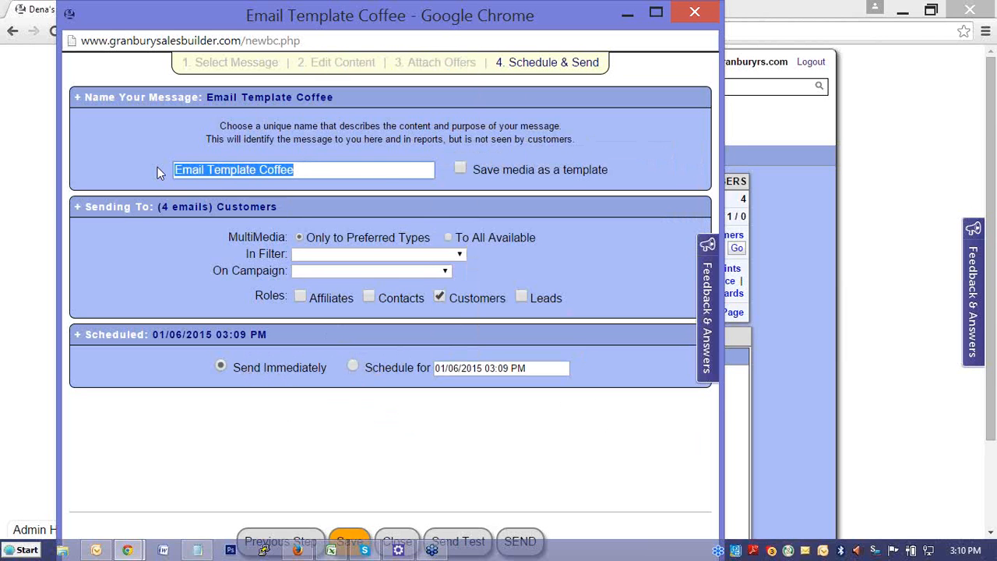
{"action": "type", "text": "Webinar "}
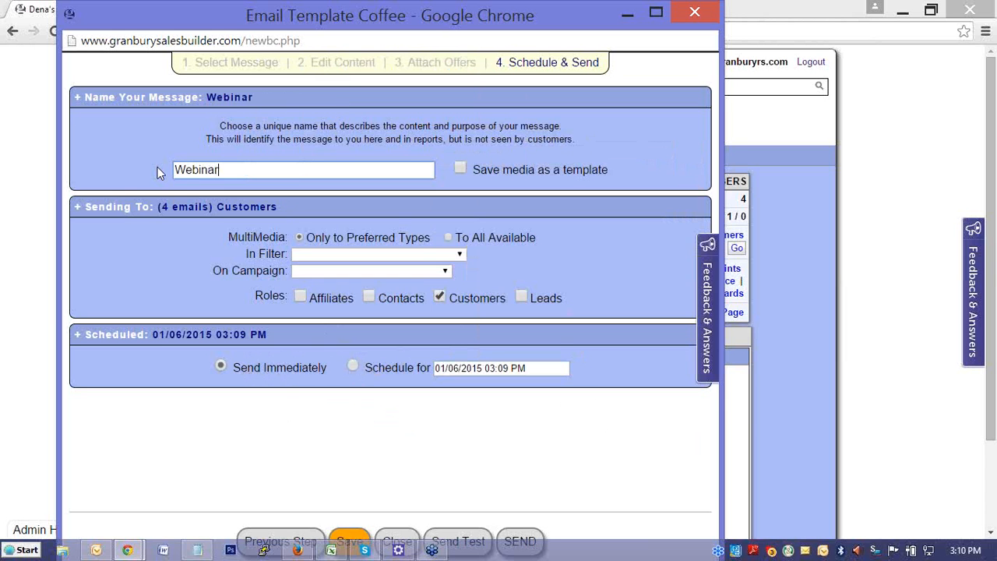
{"action": "type", "text": "Test"}
{"action": "left_click", "coordinate": [459, 169]}
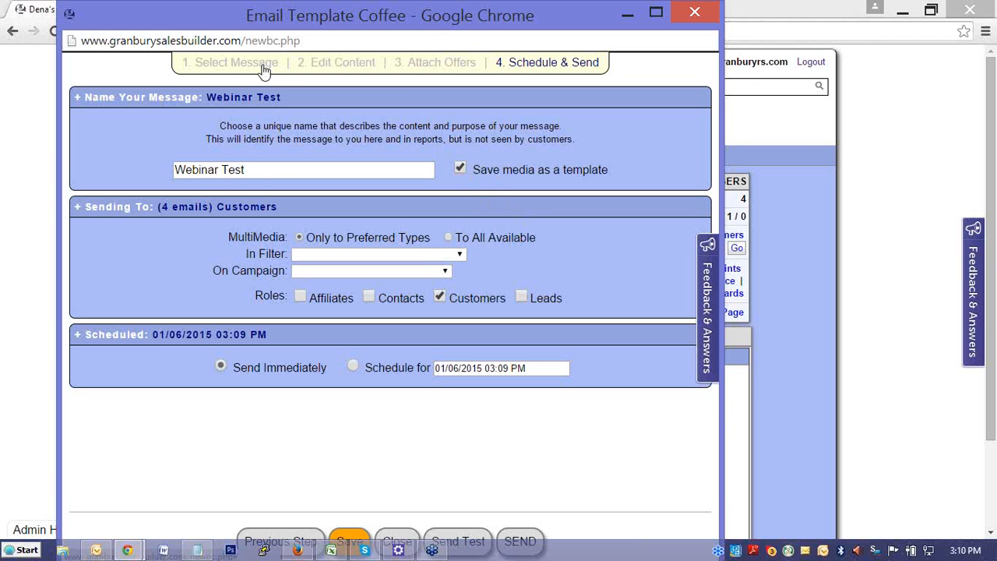
{"action": "left_click", "coordinate": [263, 170]}
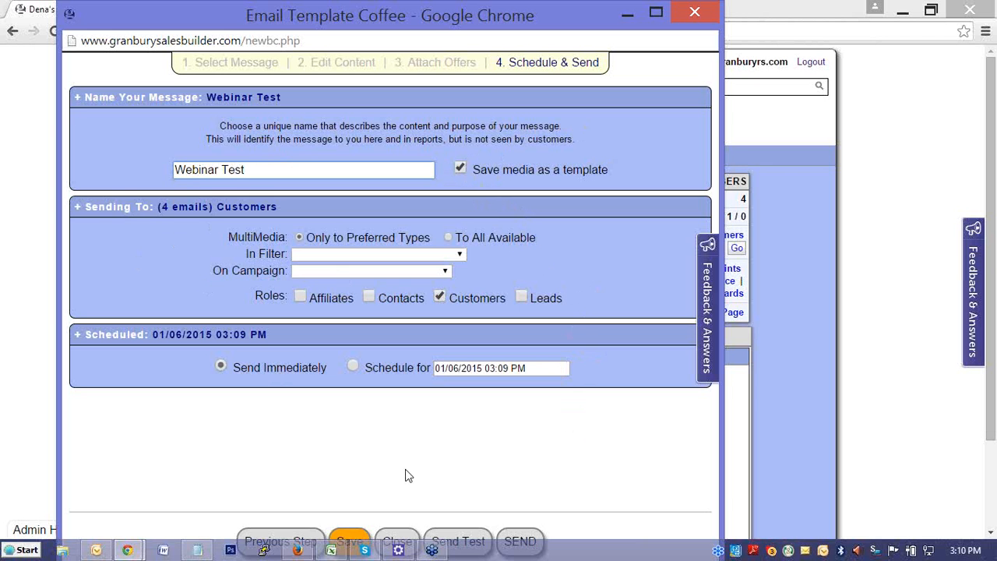
{"action": "left_click", "coordinate": [354, 538]}
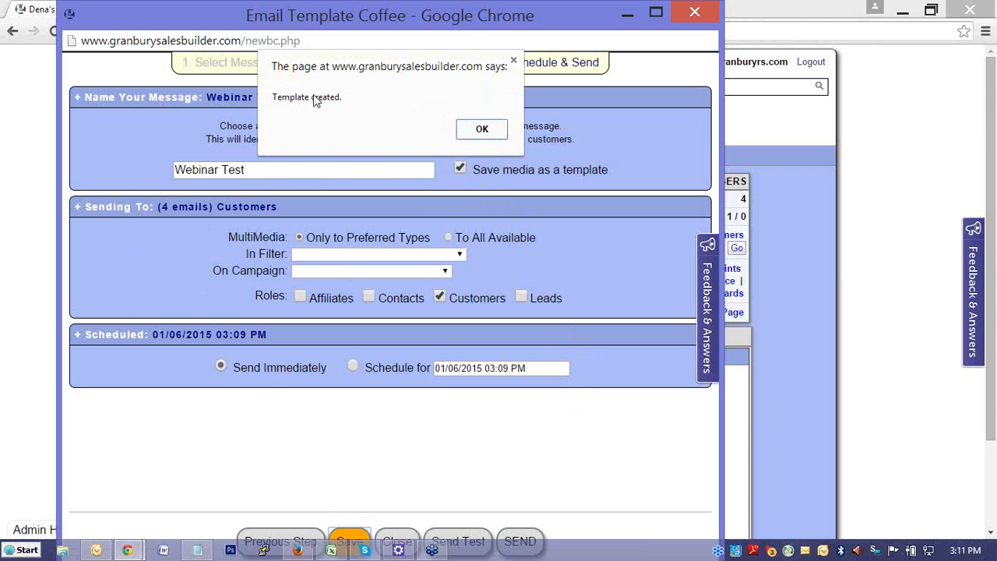
{"action": "left_click", "coordinate": [481, 129]}
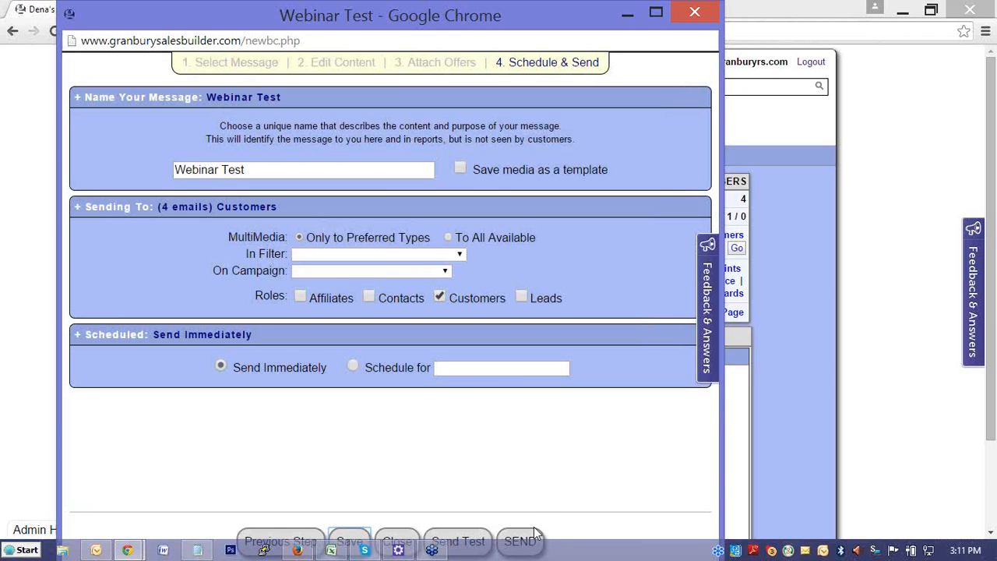
- View the prompt for sending a test email and dismiss it without sending
{"action": "left_click", "coordinate": [458, 539]}
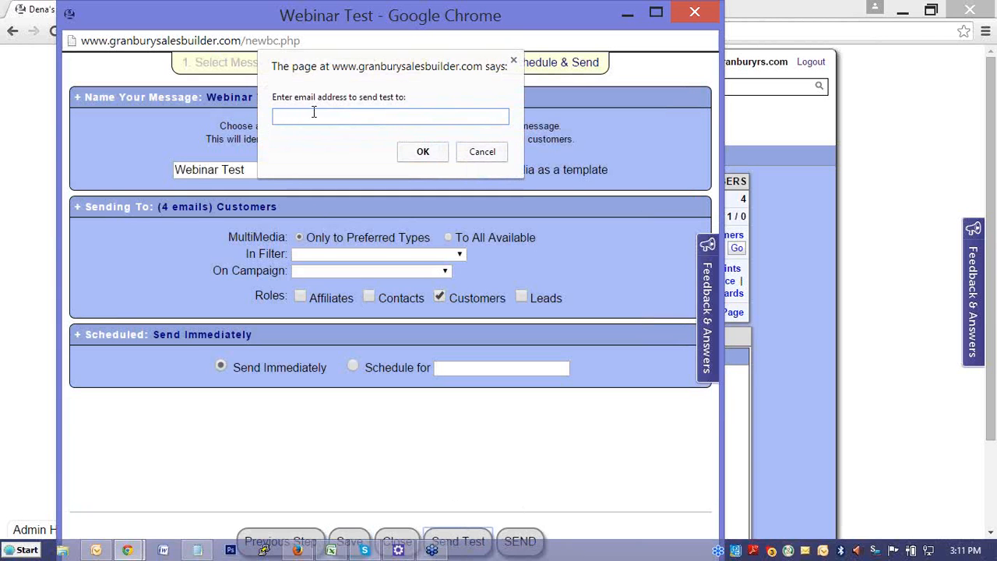
{"action": "left_click", "coordinate": [488, 154]}
{"action": "left_click", "coordinate": [483, 153]}
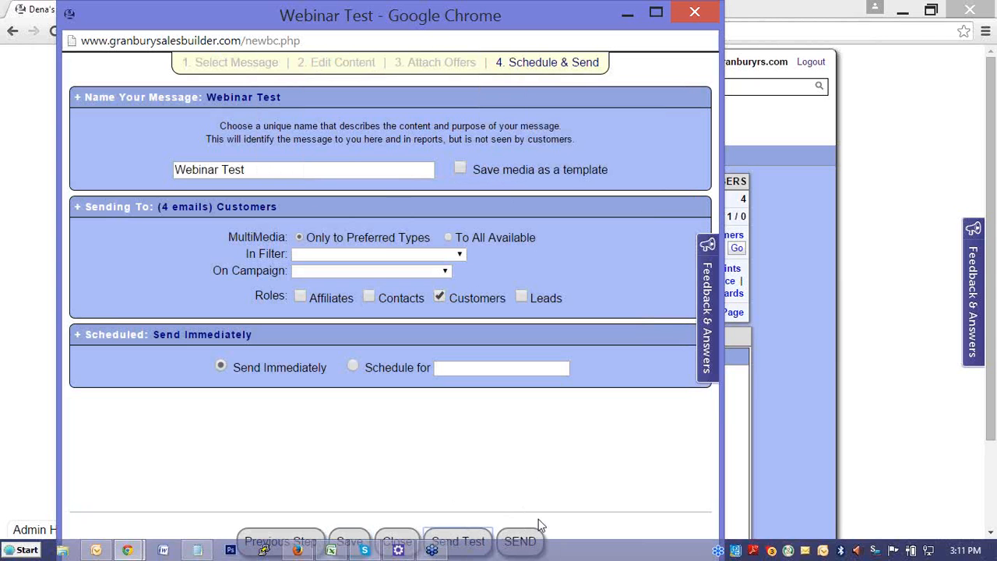
- Send the Webinar Test broadcast to the customers immediately
{"action": "left_click", "coordinate": [518, 539]}
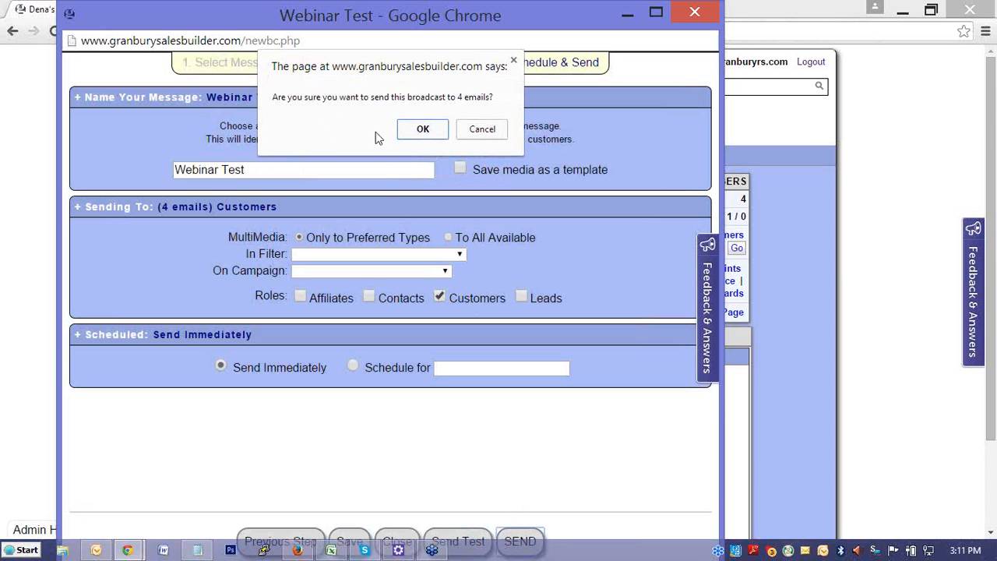
{"action": "left_click", "coordinate": [423, 129]}
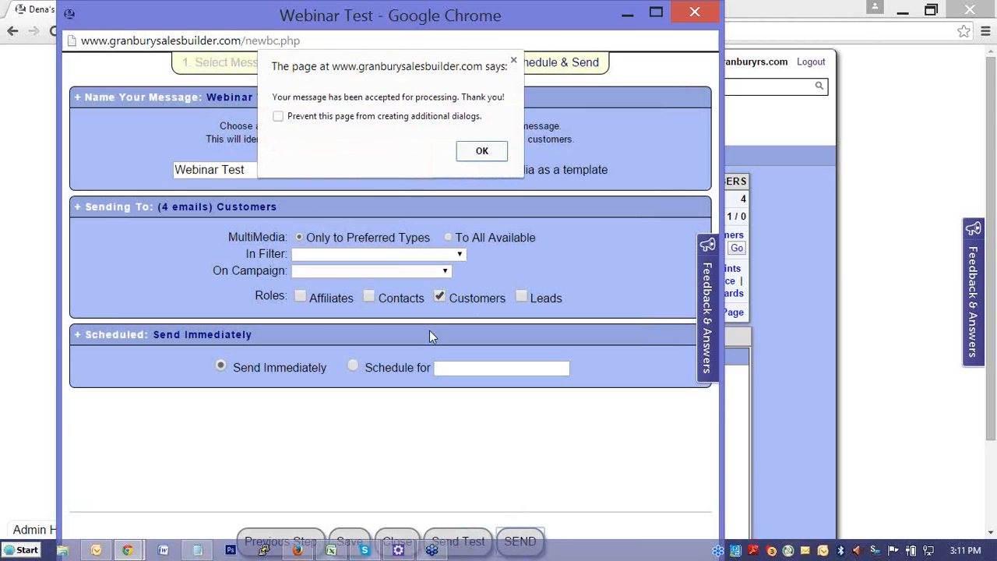
{"action": "left_click", "coordinate": [483, 152]}
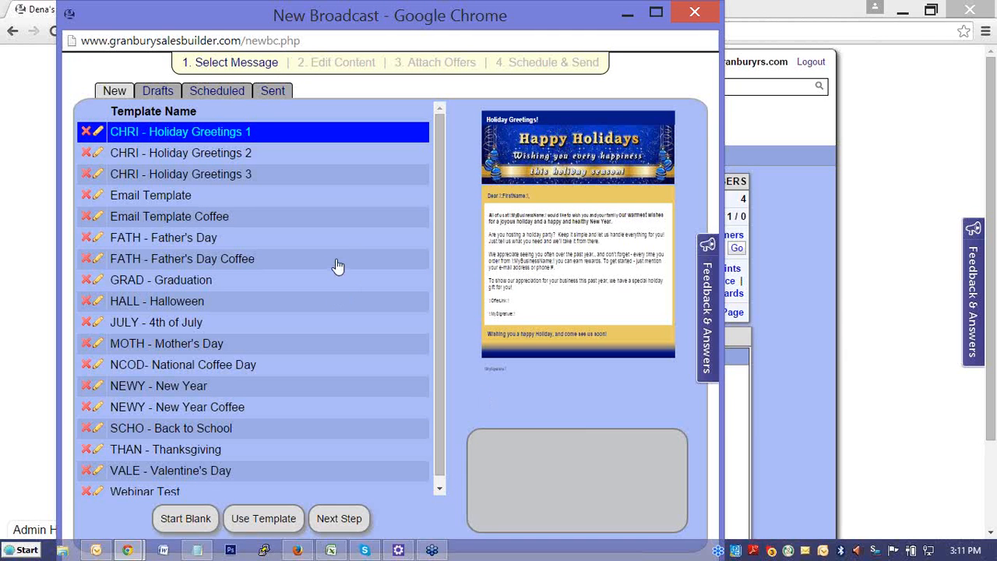
- Look through the template, draft, scheduled and sent message lists, and close the broadcast window
{"action": "scroll", "coordinate": [337, 263], "scroll_direction": "down", "scroll_amount": 1}
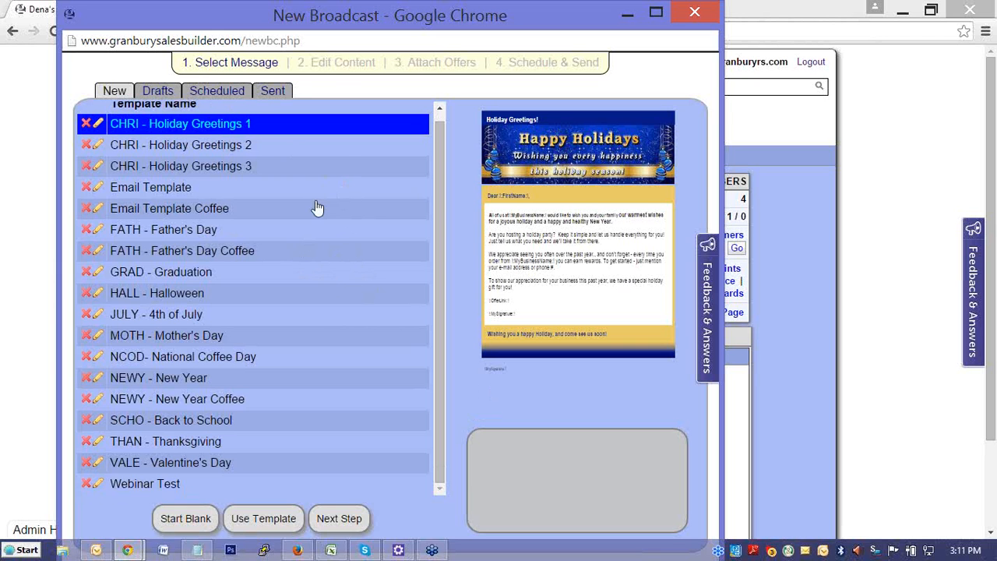
{"action": "left_click", "coordinate": [203, 90]}
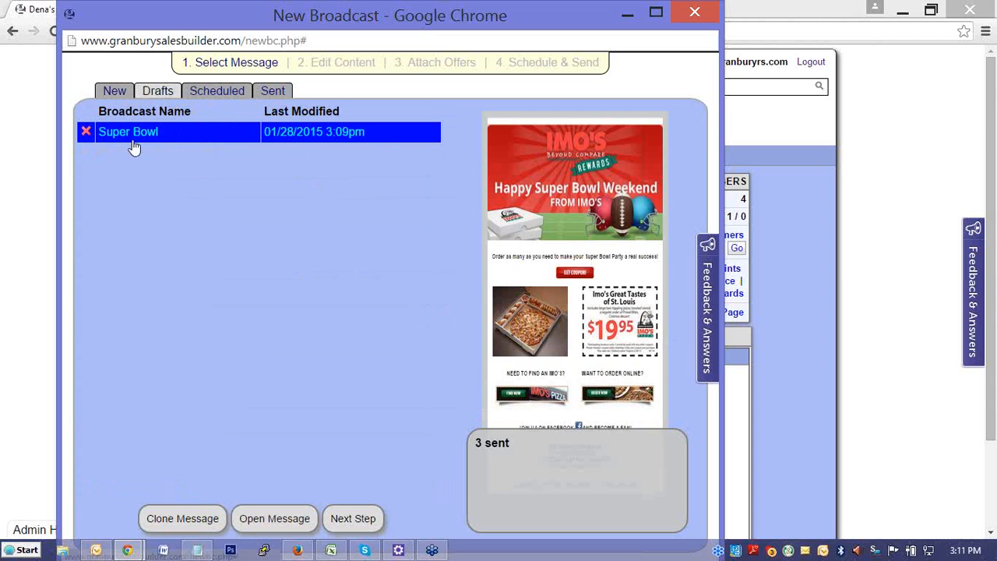
{"action": "left_click", "coordinate": [218, 93]}
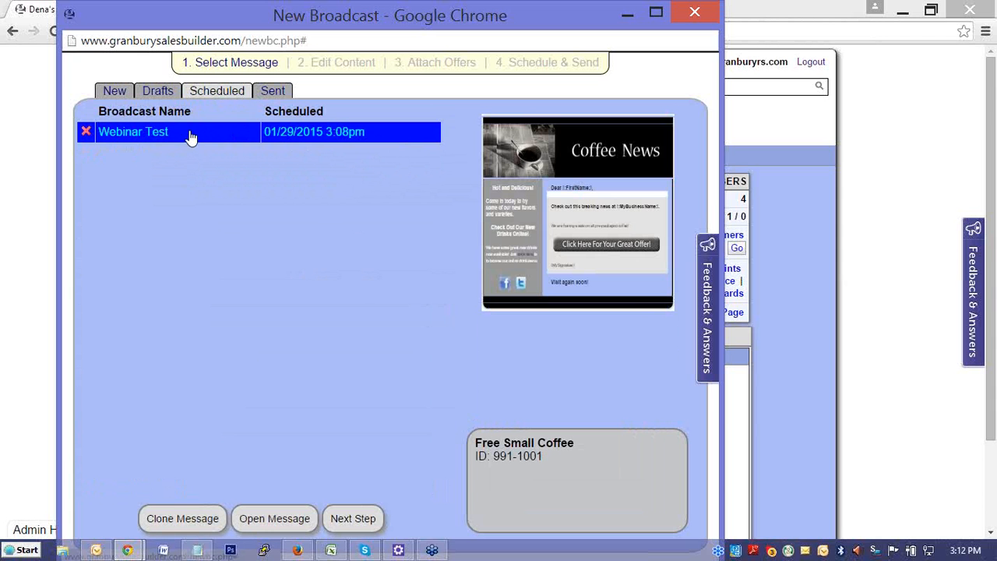
{"action": "left_click", "coordinate": [272, 91]}
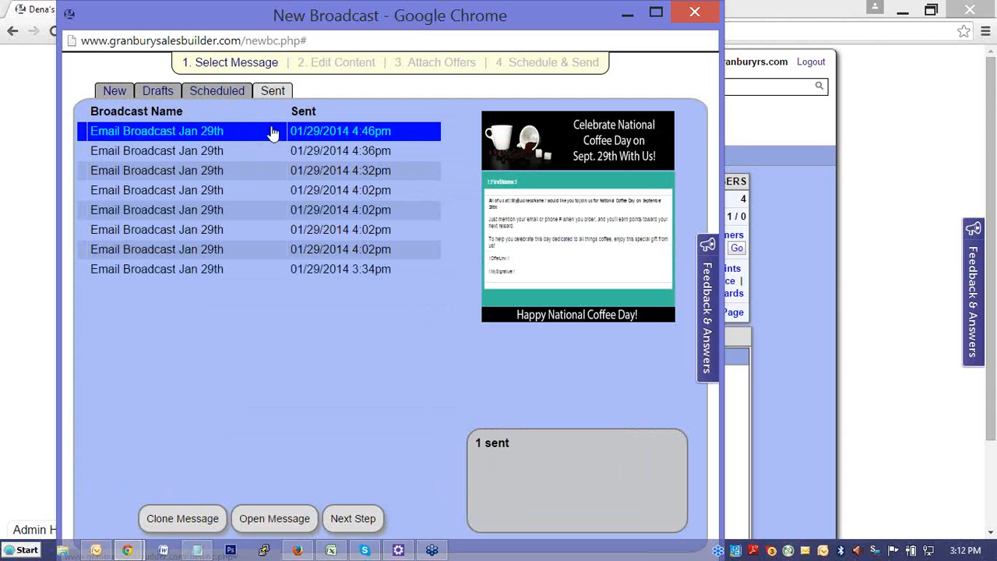
{"action": "left_click", "coordinate": [113, 91]}
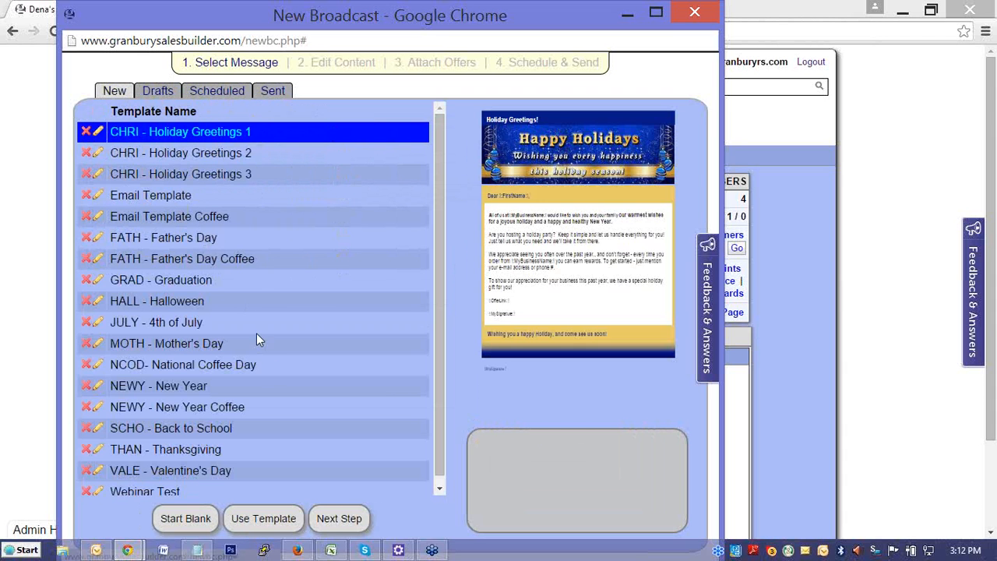
{"action": "left_click", "coordinate": [701, 18]}
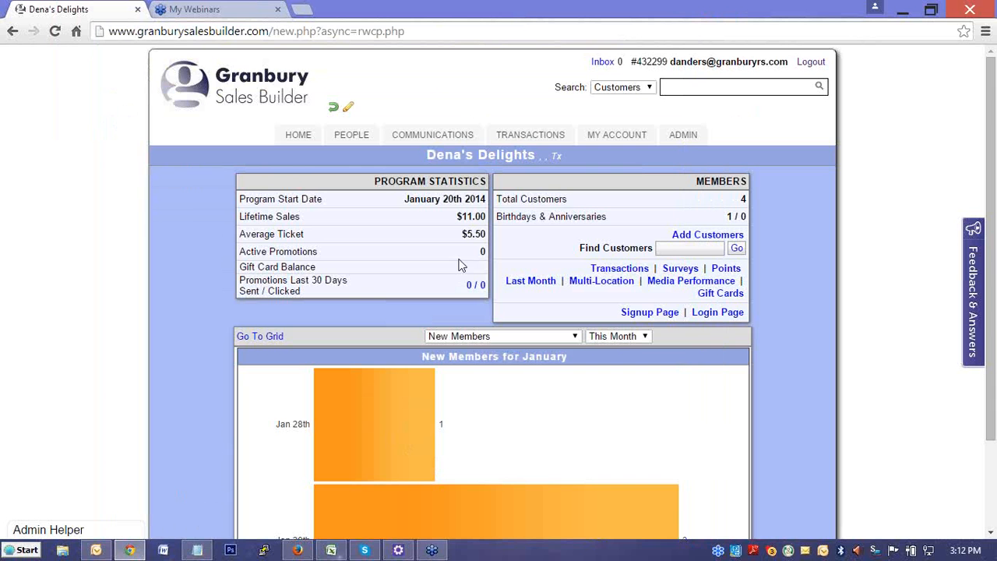
- Start an email broadcast to only the third customer in the customer list, check its Schedule & Send stage, and close it
{"action": "mouse_move", "coordinate": [411, 135]}
{"action": "left_click", "coordinate": [352, 136]}
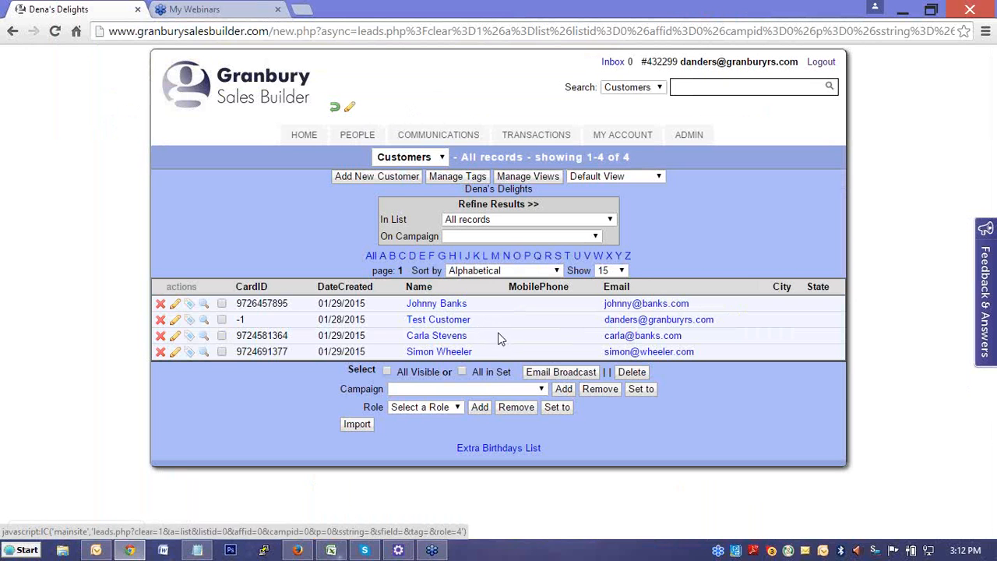
{"action": "left_click", "coordinate": [223, 336]}
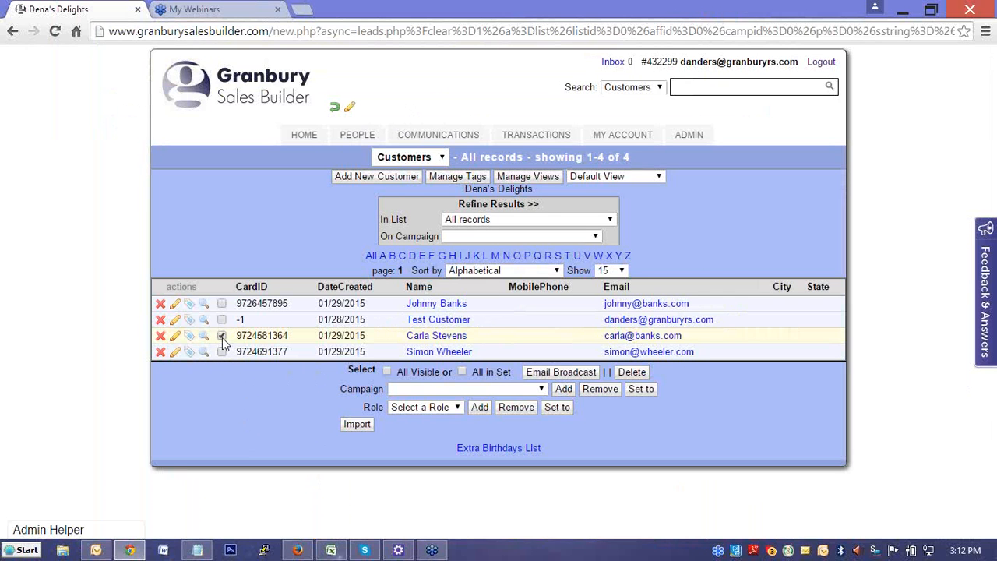
{"action": "left_click", "coordinate": [547, 369]}
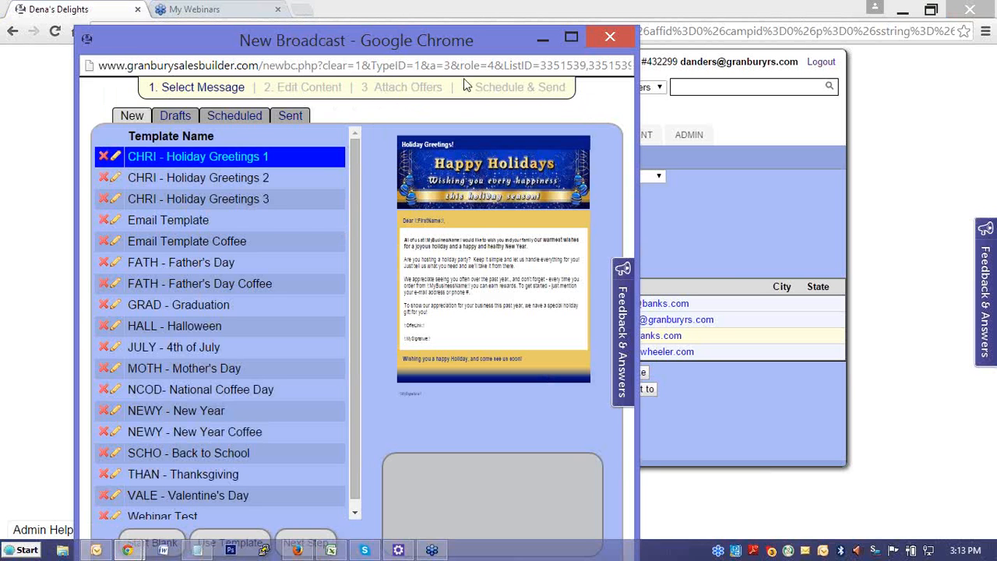
{"action": "left_click", "coordinate": [484, 93]}
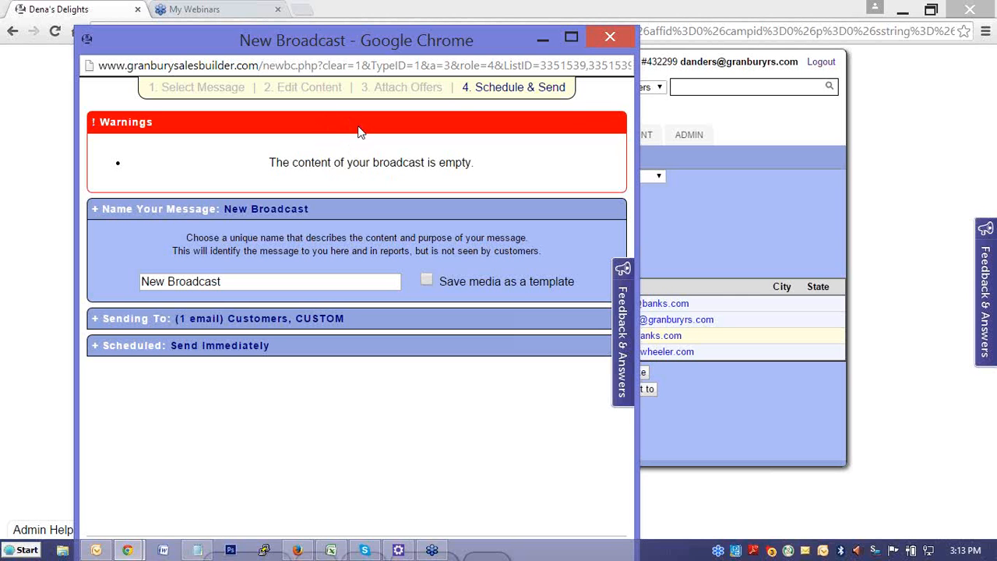
{"action": "left_click", "coordinate": [615, 38]}
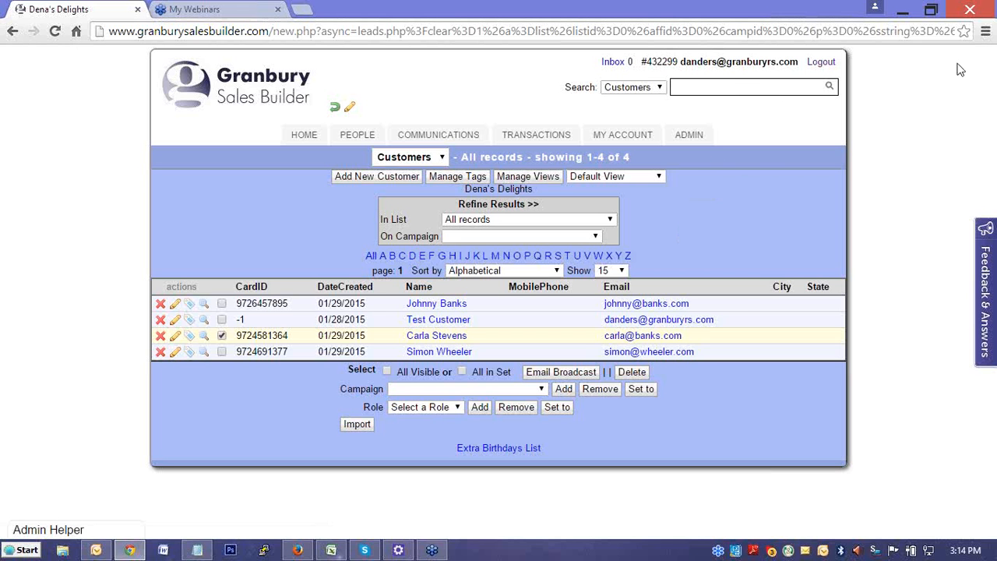
- Start a new email broadcast, view the blank message editor, and return to the template selection
{"action": "left_click", "coordinate": [465, 134]}
{"action": "left_click", "coordinate": [503, 199]}
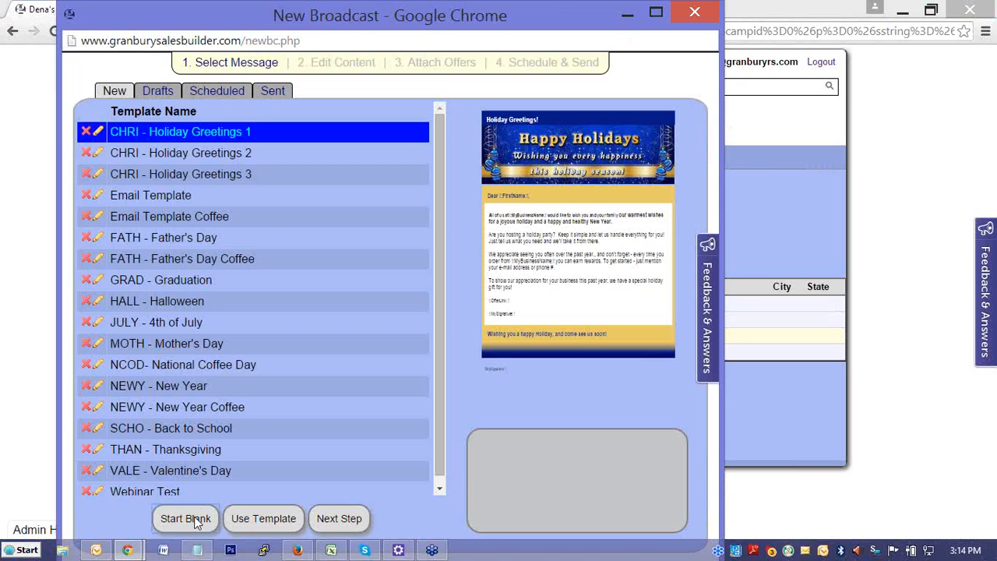
{"action": "left_click", "coordinate": [184, 518]}
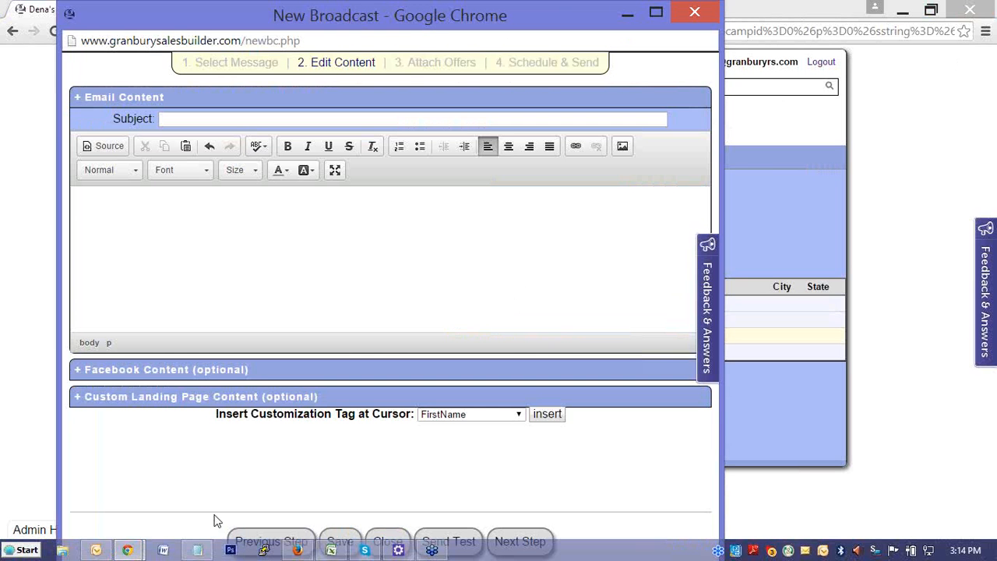
{"action": "left_click", "coordinate": [131, 202]}
{"action": "left_click", "coordinate": [287, 537]}
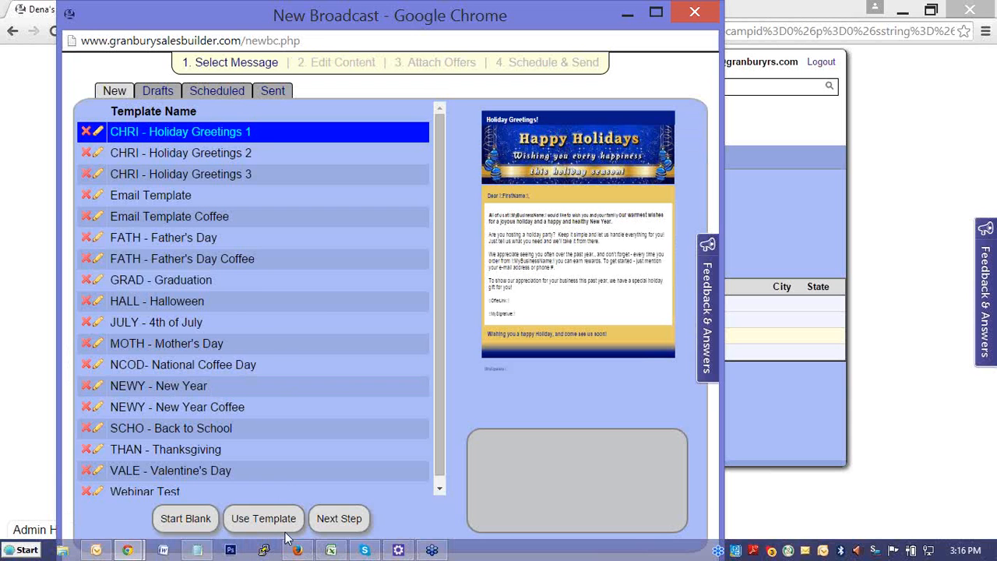
- Load the pizza-themed Email Template as the content of the new broadcast
{"action": "left_click", "coordinate": [179, 199]}
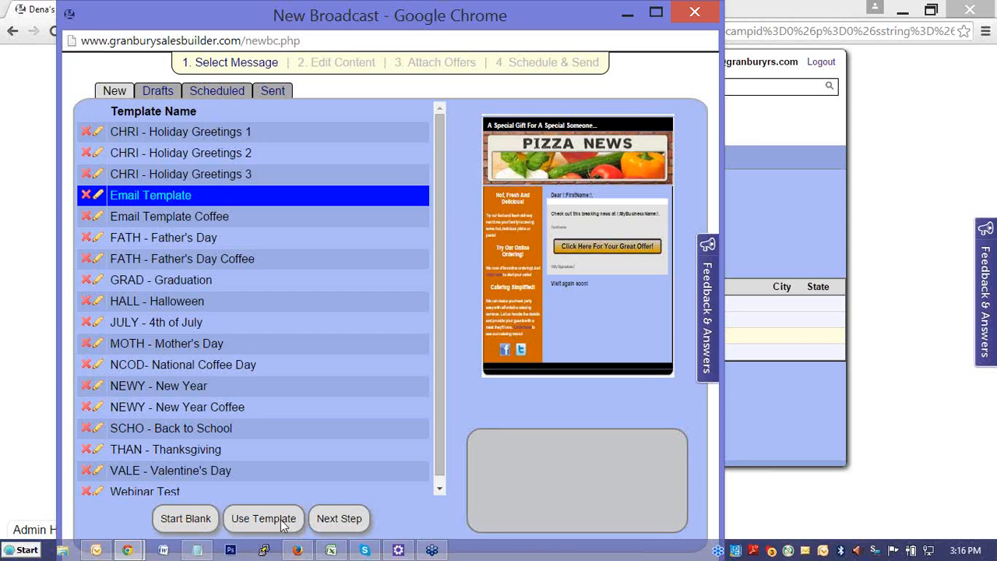
{"action": "left_click", "coordinate": [274, 520]}
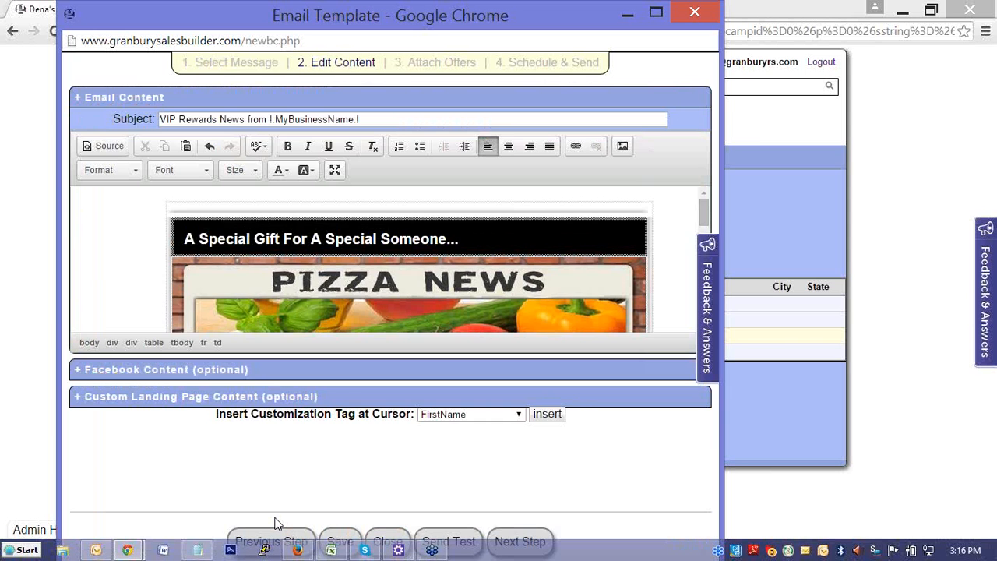
- Examine the pizza template's banner, side column, personalised greeting, offer button and closing text in the editor
{"action": "scroll", "coordinate": [449, 272], "scroll_direction": "down", "scroll_amount": 5}
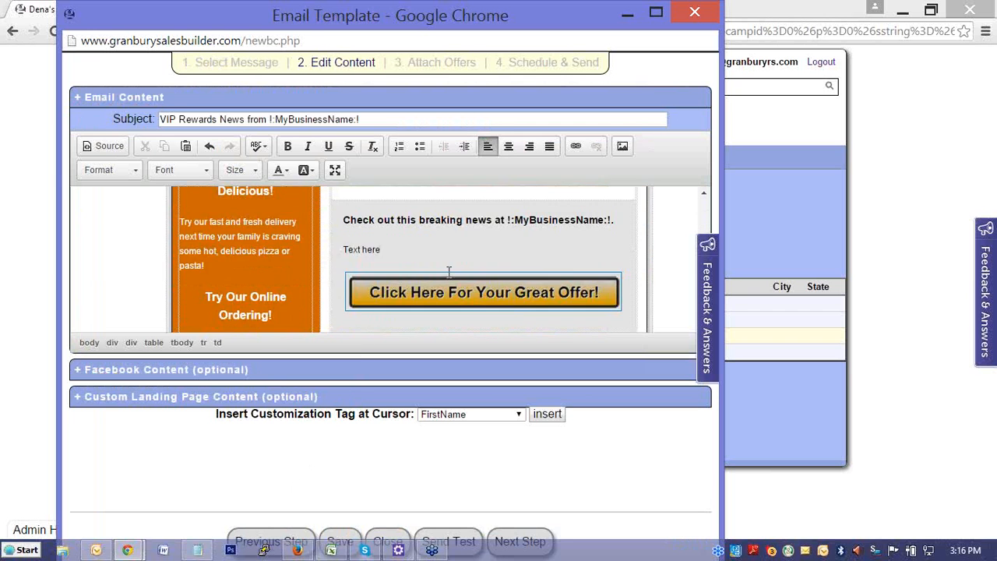
{"action": "scroll", "coordinate": [450, 272], "scroll_direction": "down", "scroll_amount": 2}
{"action": "scroll", "coordinate": [452, 270], "scroll_direction": "up", "scroll_amount": 3}
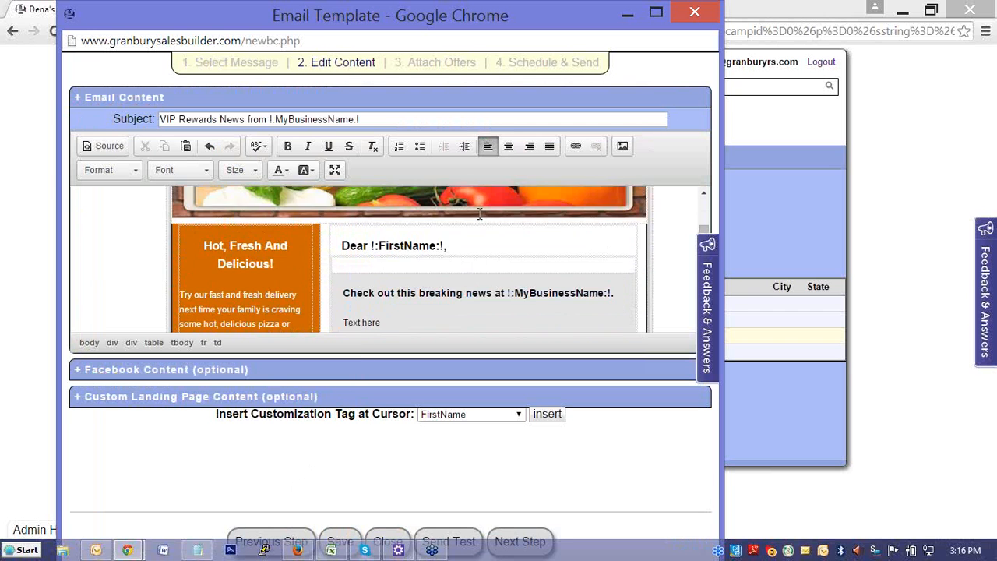
{"action": "scroll", "coordinate": [480, 214], "scroll_direction": "up", "scroll_amount": 3}
{"action": "left_click", "coordinate": [451, 295]}
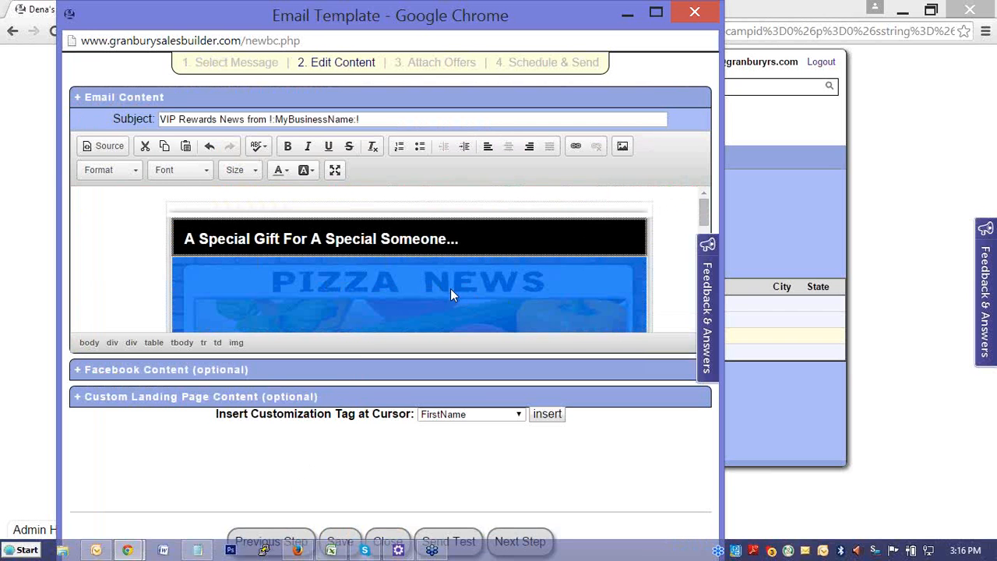
{"action": "scroll", "coordinate": [538, 270], "scroll_direction": "down", "scroll_amount": 2}
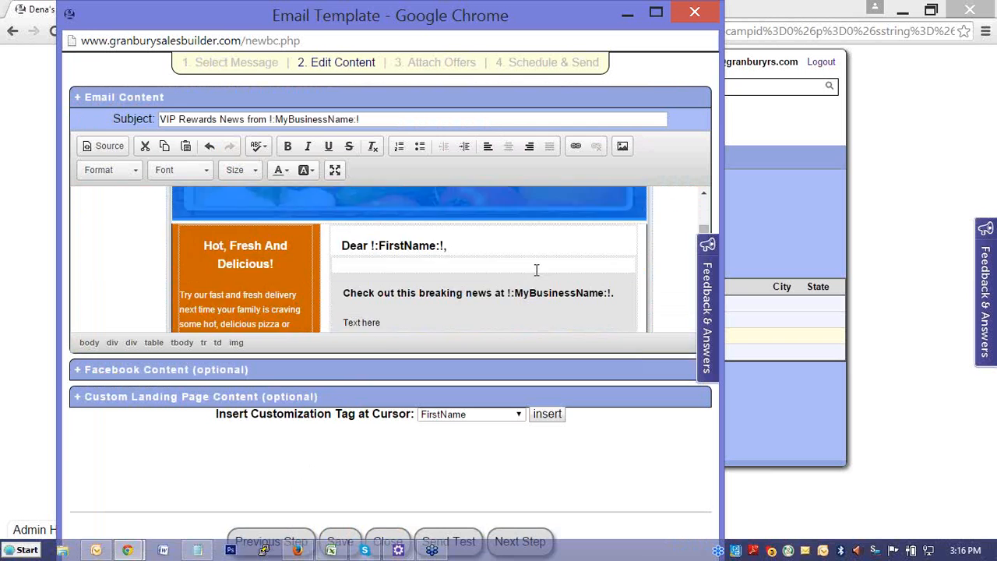
{"action": "scroll", "coordinate": [536, 270], "scroll_direction": "down", "scroll_amount": 3}
{"action": "scroll", "coordinate": [536, 270], "scroll_direction": "up", "scroll_amount": 3}
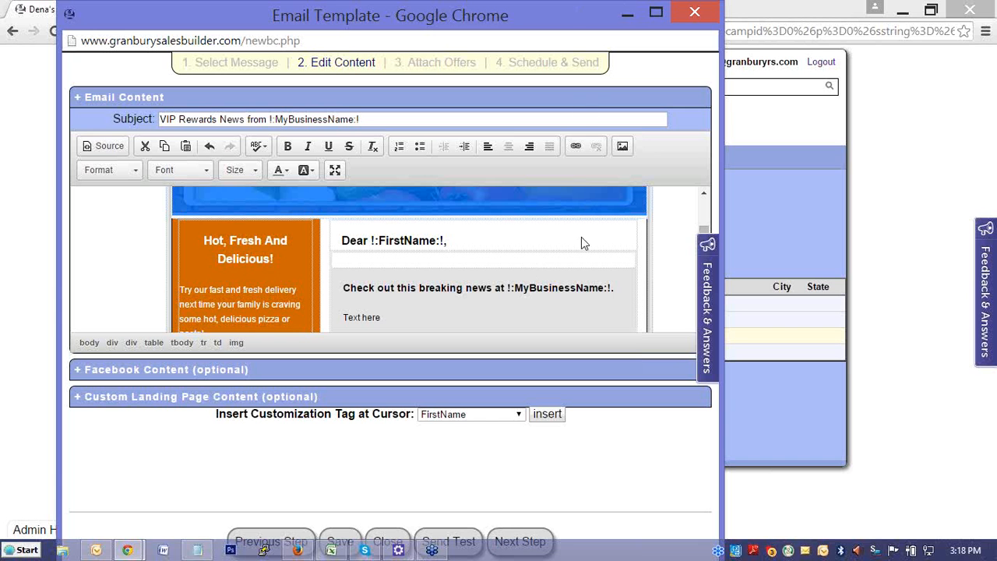
{"action": "scroll", "coordinate": [582, 241], "scroll_direction": "up", "scroll_amount": 3}
{"action": "scroll", "coordinate": [677, 260], "scroll_direction": "down", "scroll_amount": 10}
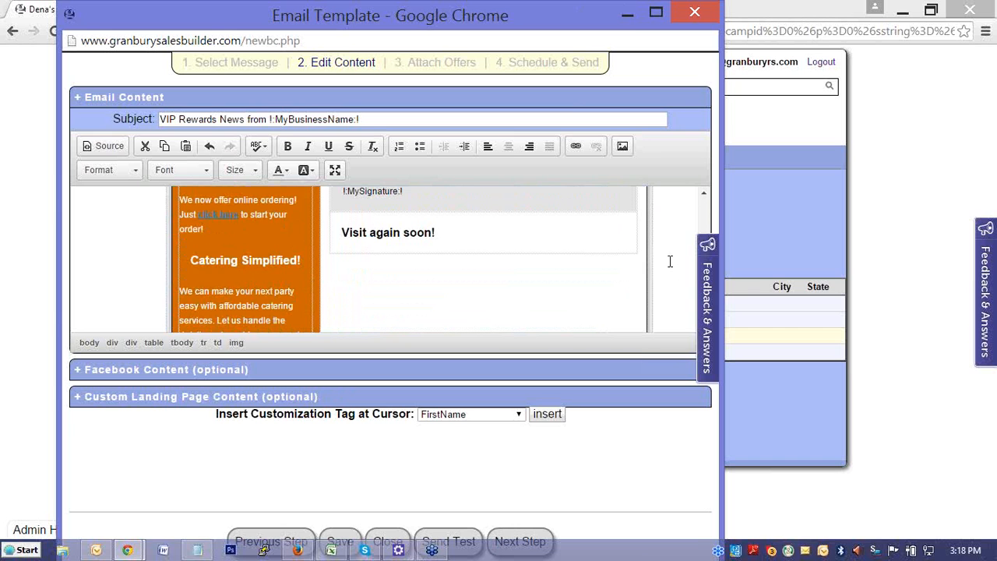